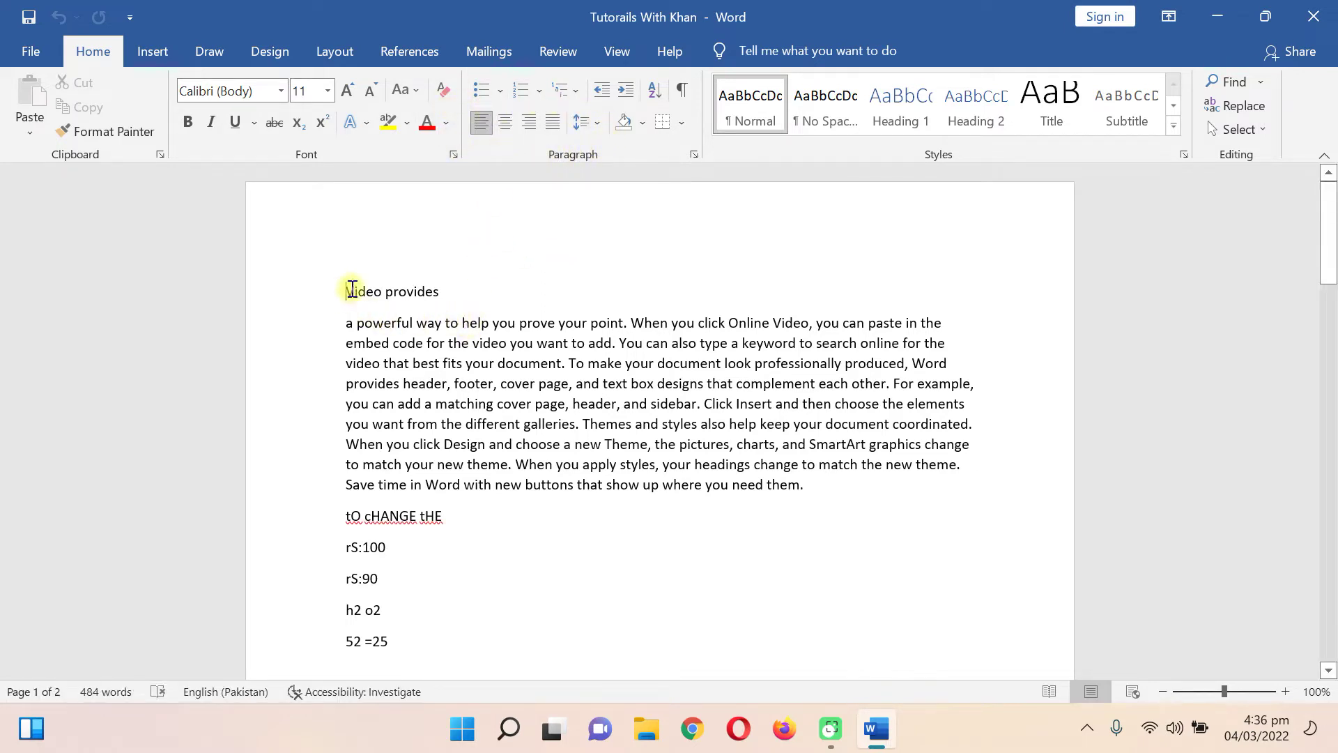
- Delete all the old text in two blocks, leaving an empty page with 0 words
drag(352, 290, 402, 653)
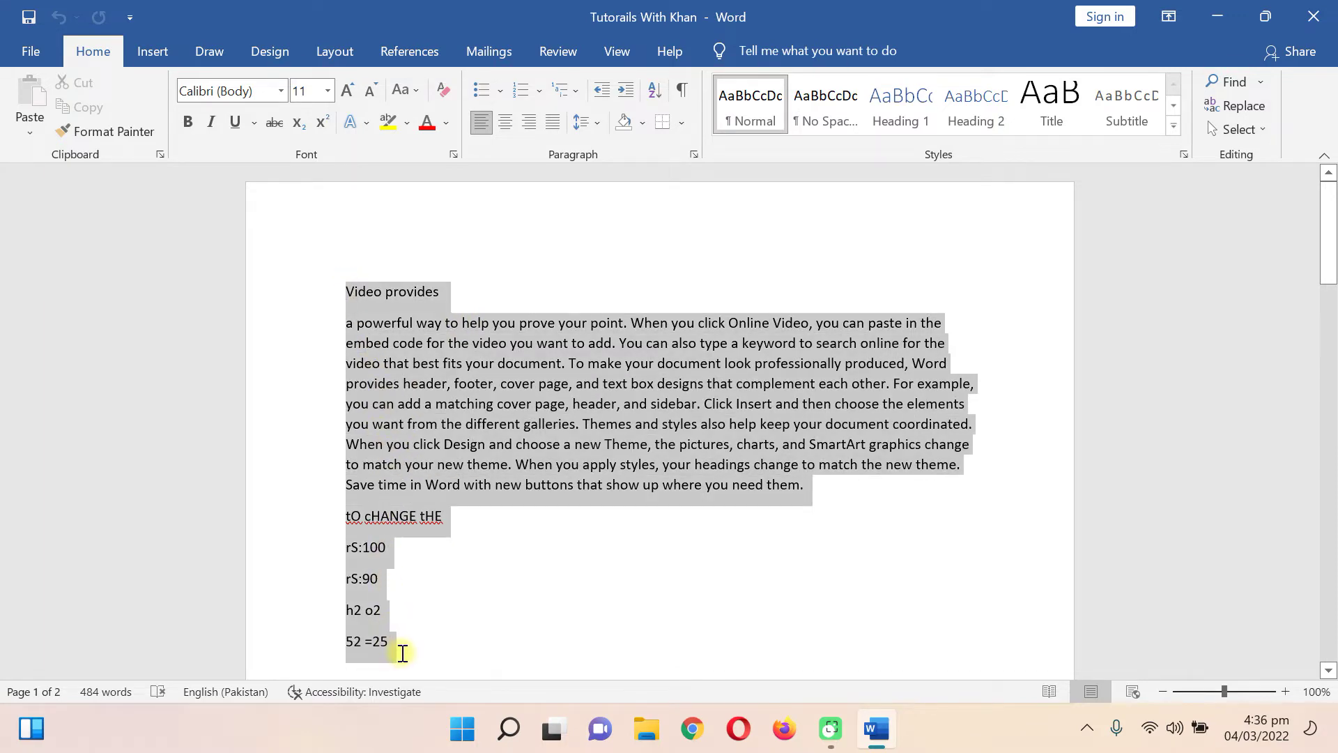
key(Delete)
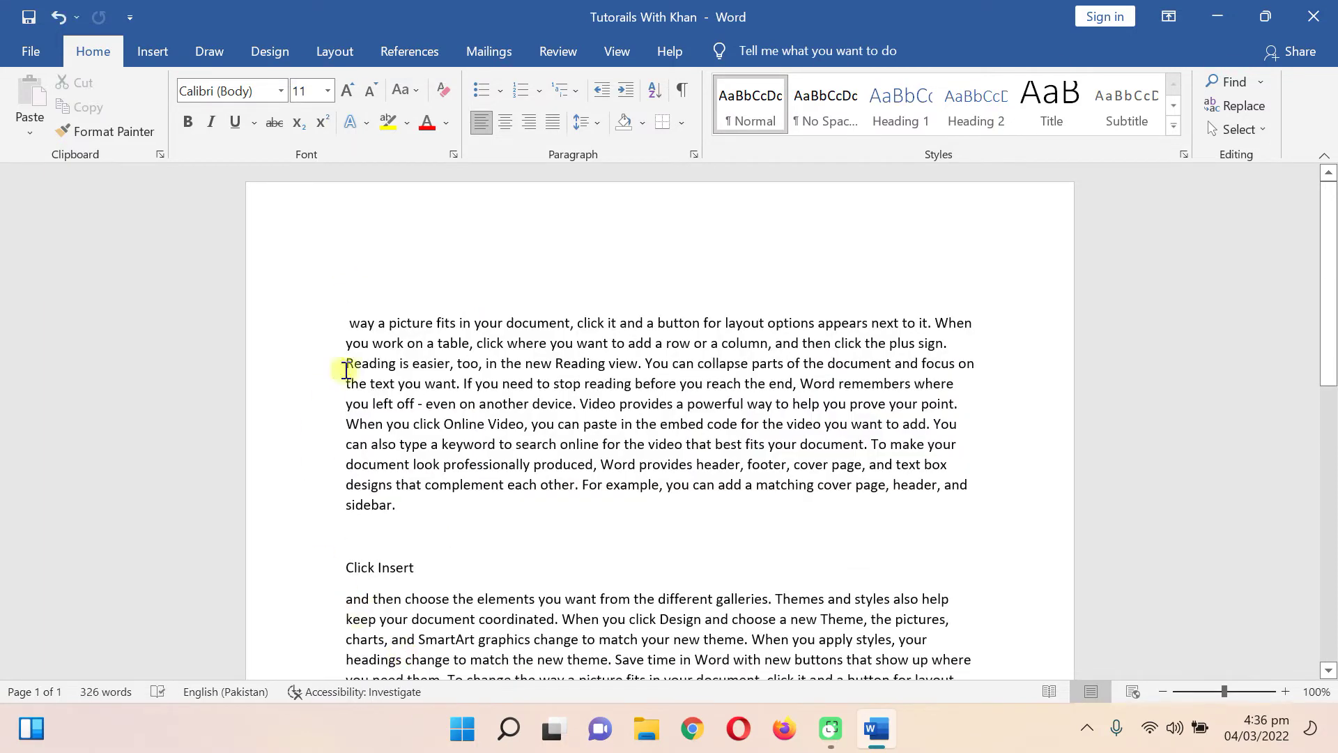
mouse_move(346, 322)
mouse_down()
mouse_move(534, 620)
mouse_move(728, 706)
mouse_up()
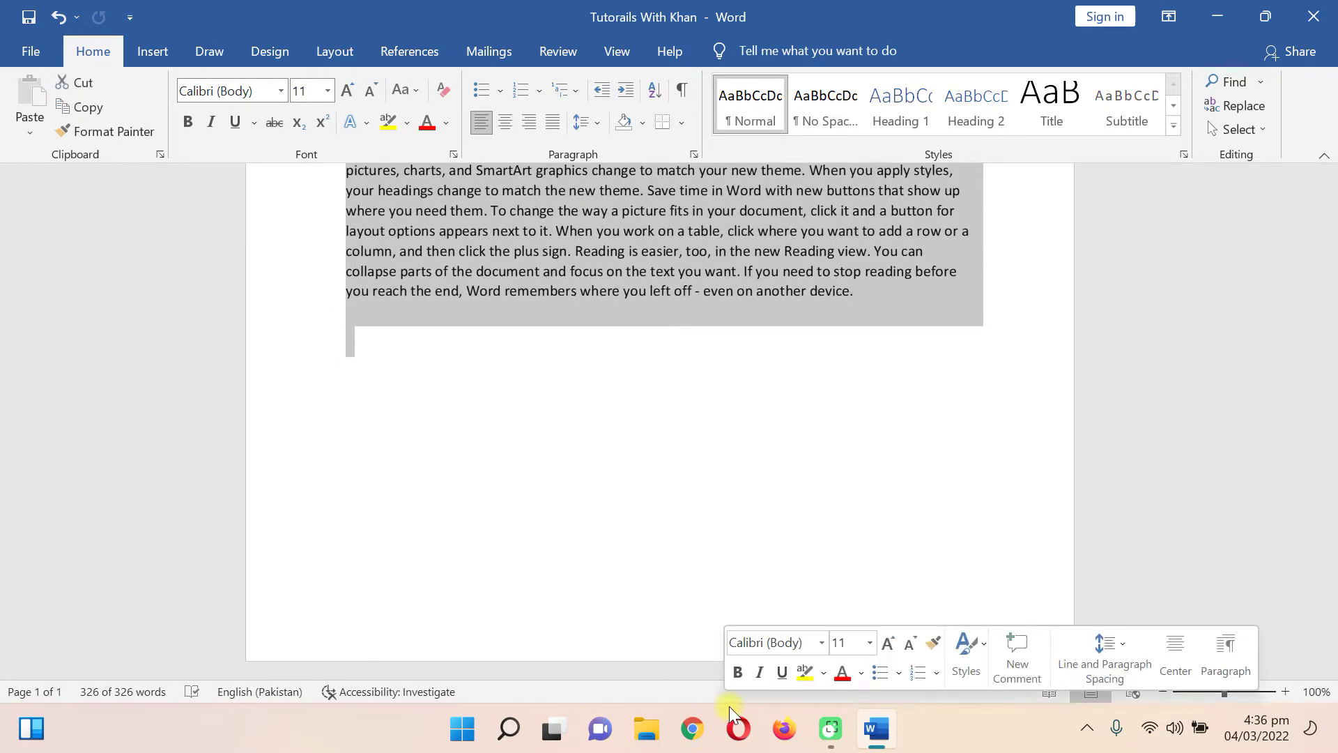
key(Delete)
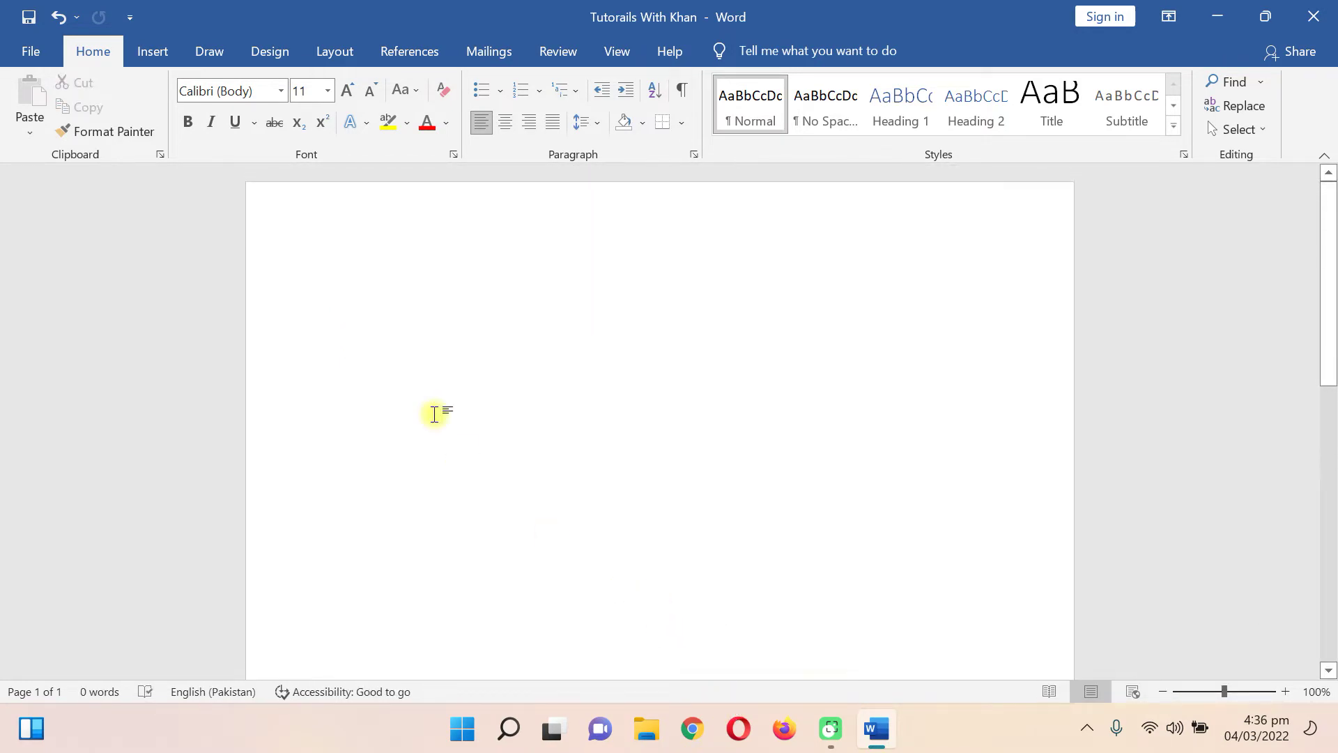
- Generate five paragraphs of sample text with =rand()
text(=r)
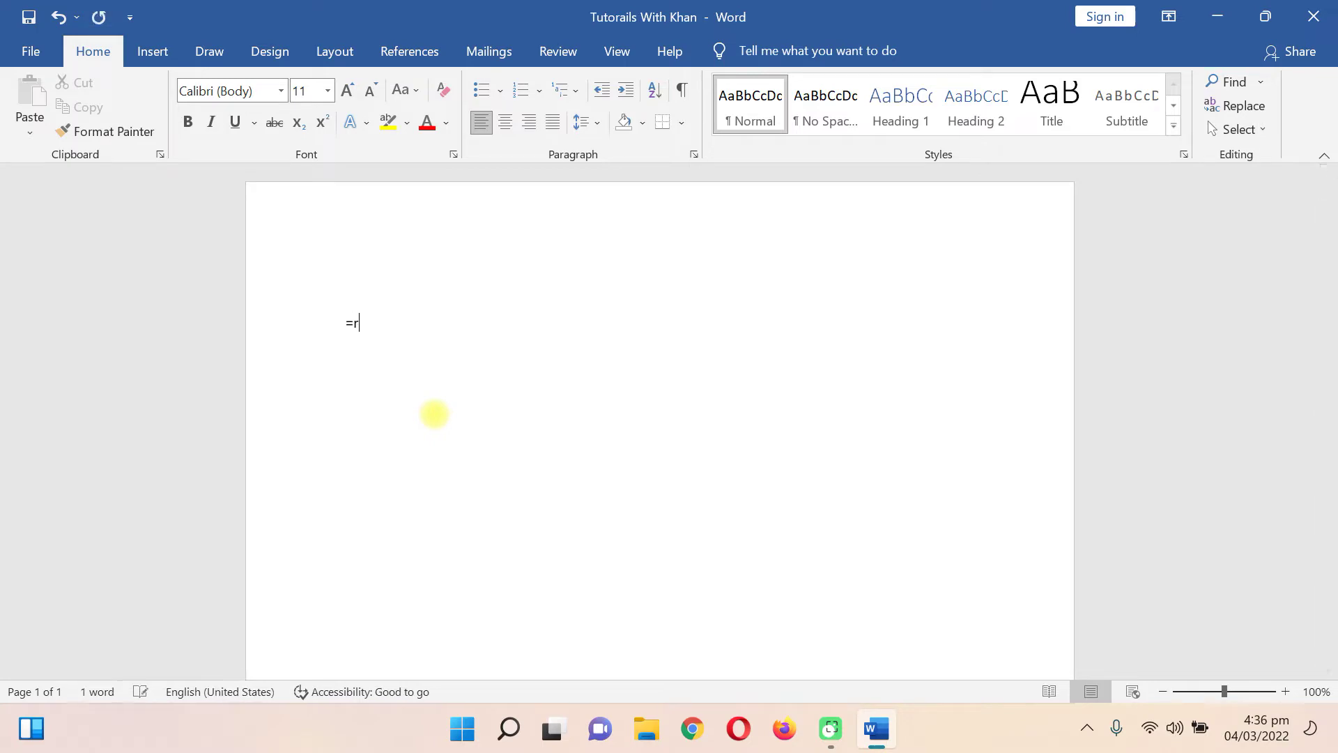
text(and())
key(Return)
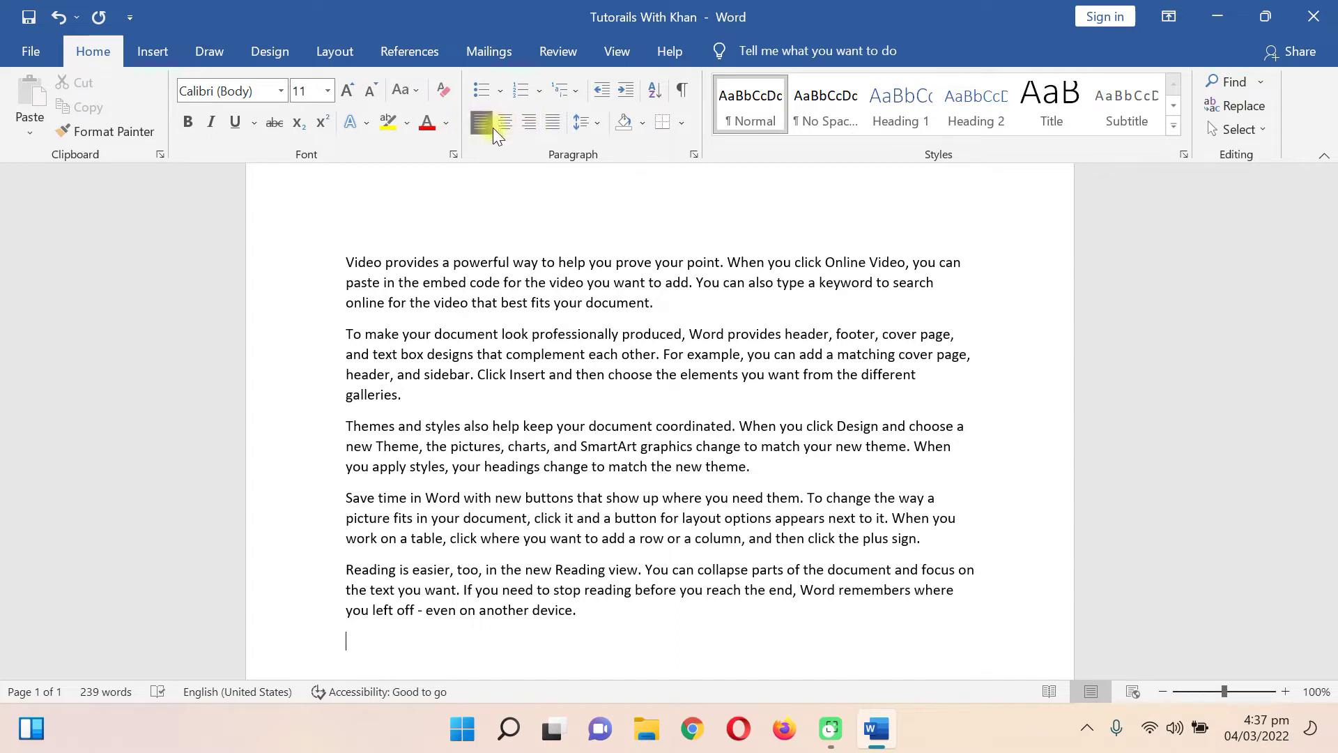
- Try the five paragraphs centred, right-aligned and left-aligned, leaving them justified
click(550, 125)
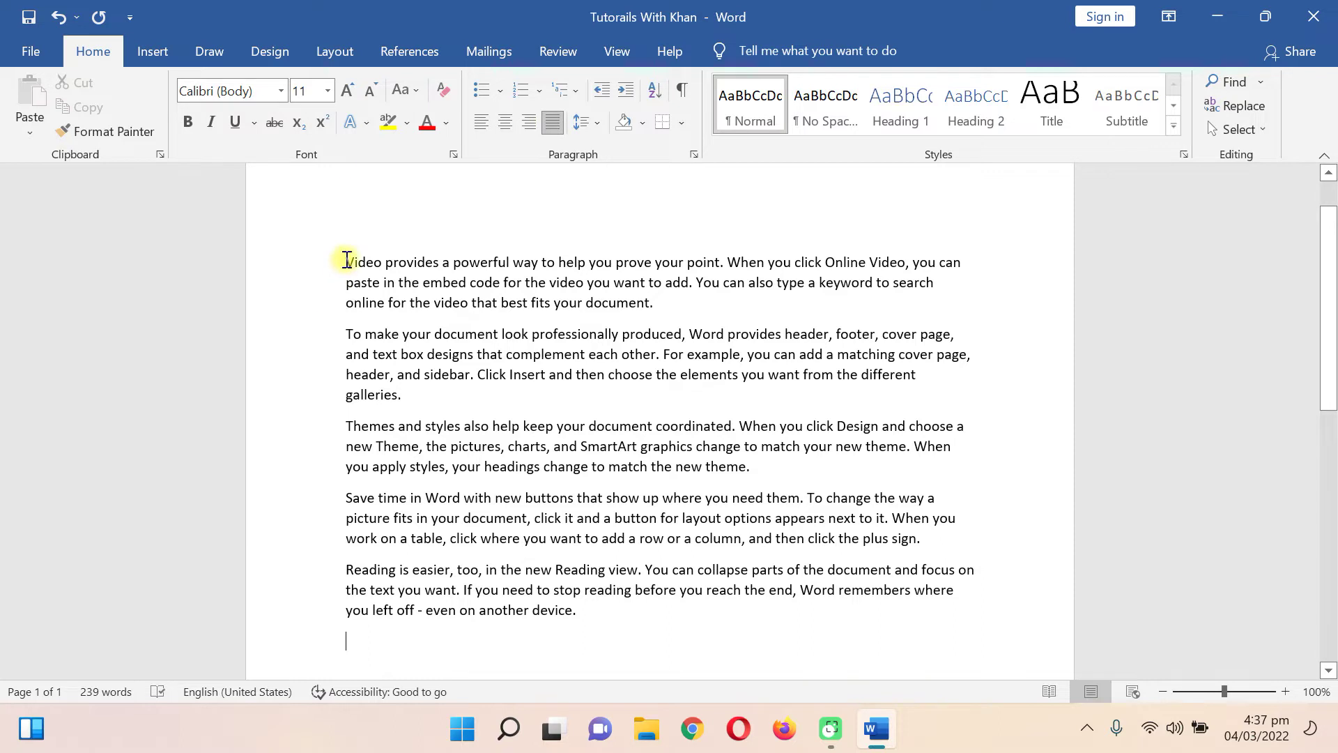
mouse_move(344, 262)
mouse_down()
mouse_move(636, 436)
mouse_move(771, 597)
mouse_move(589, 617)
mouse_up()
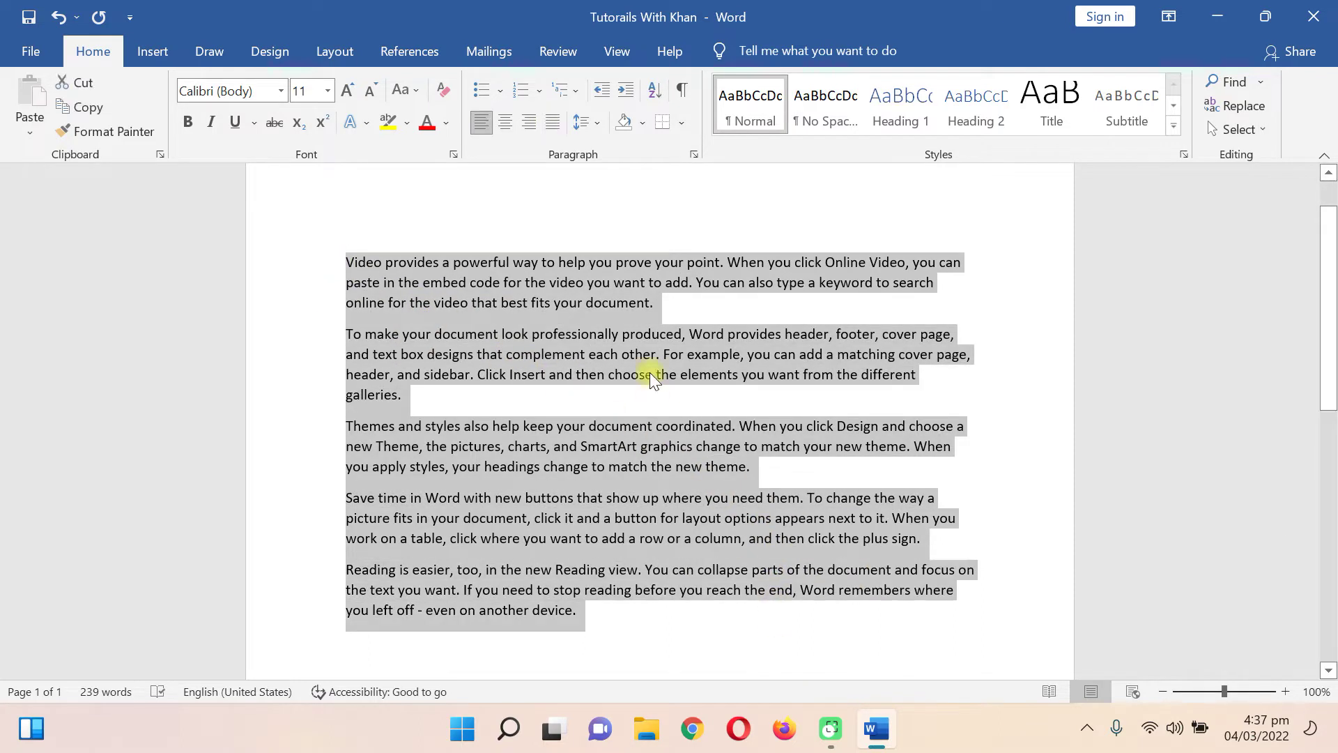
click(506, 134)
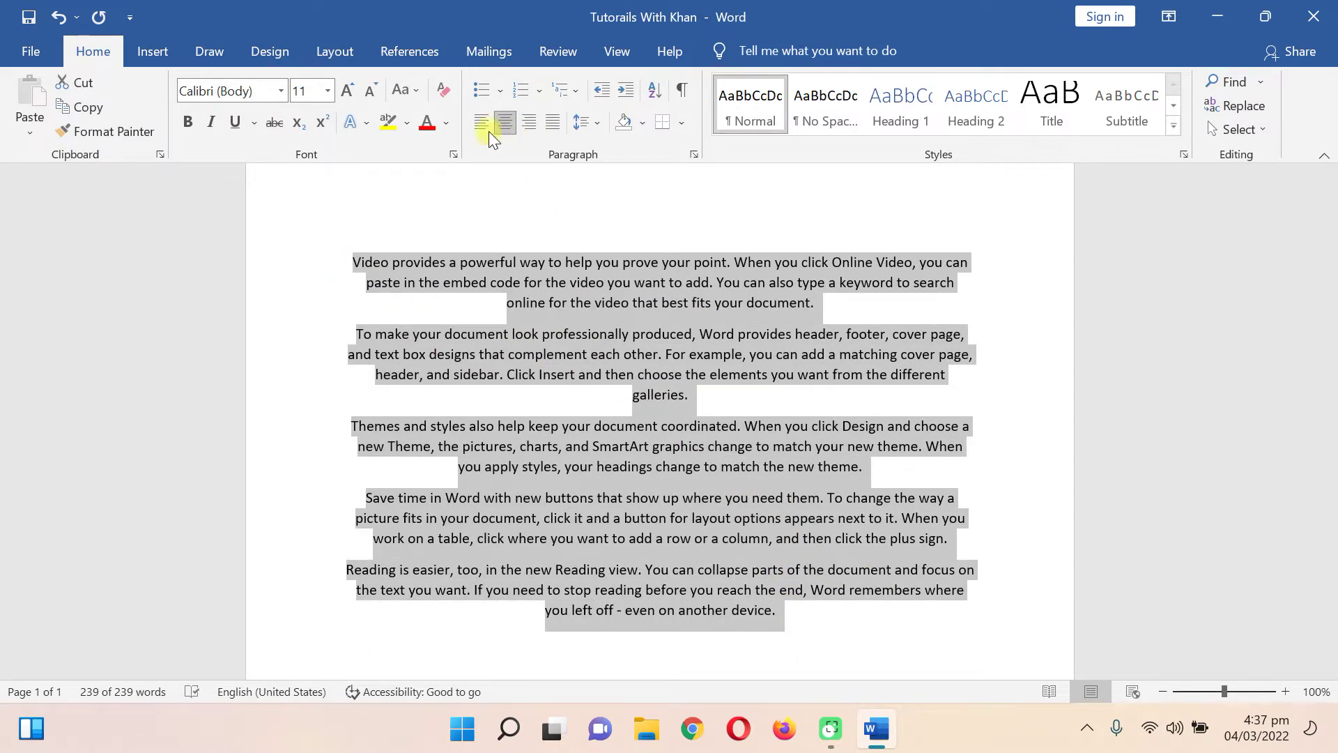
click(527, 125)
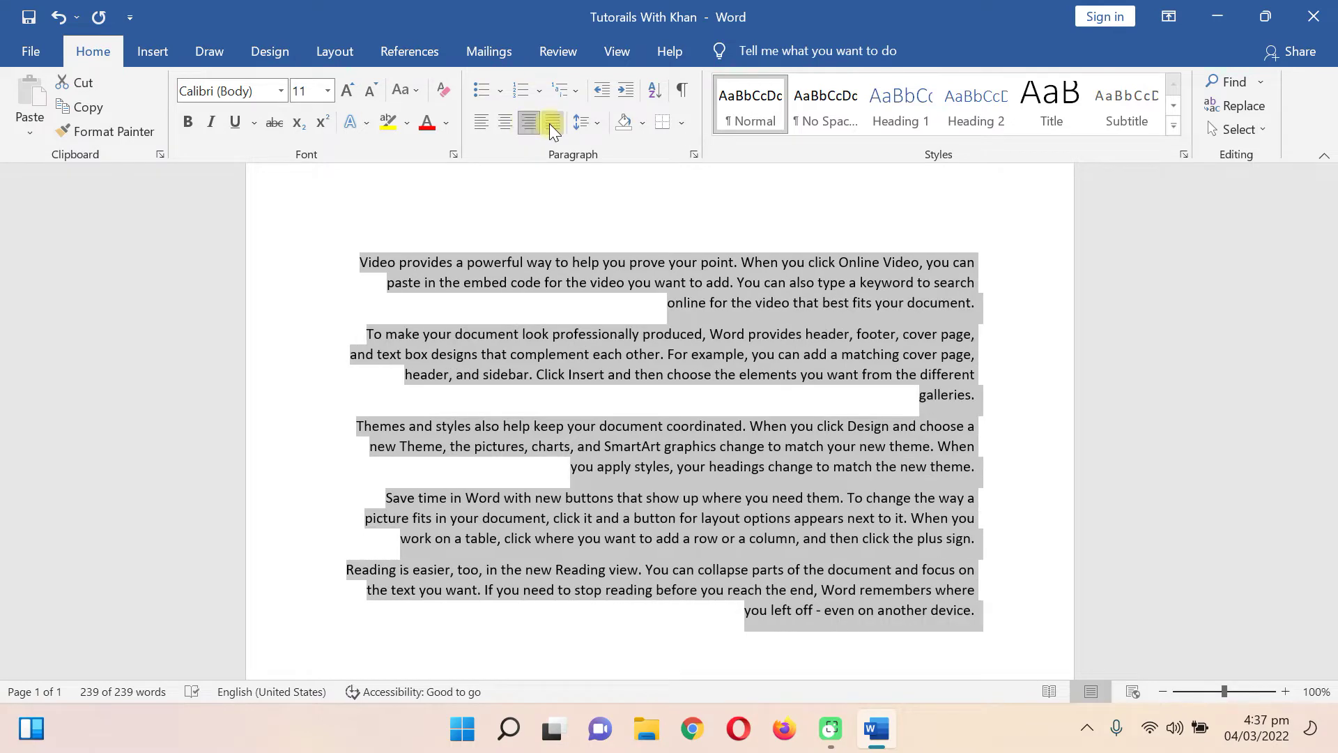
click(551, 124)
click(485, 122)
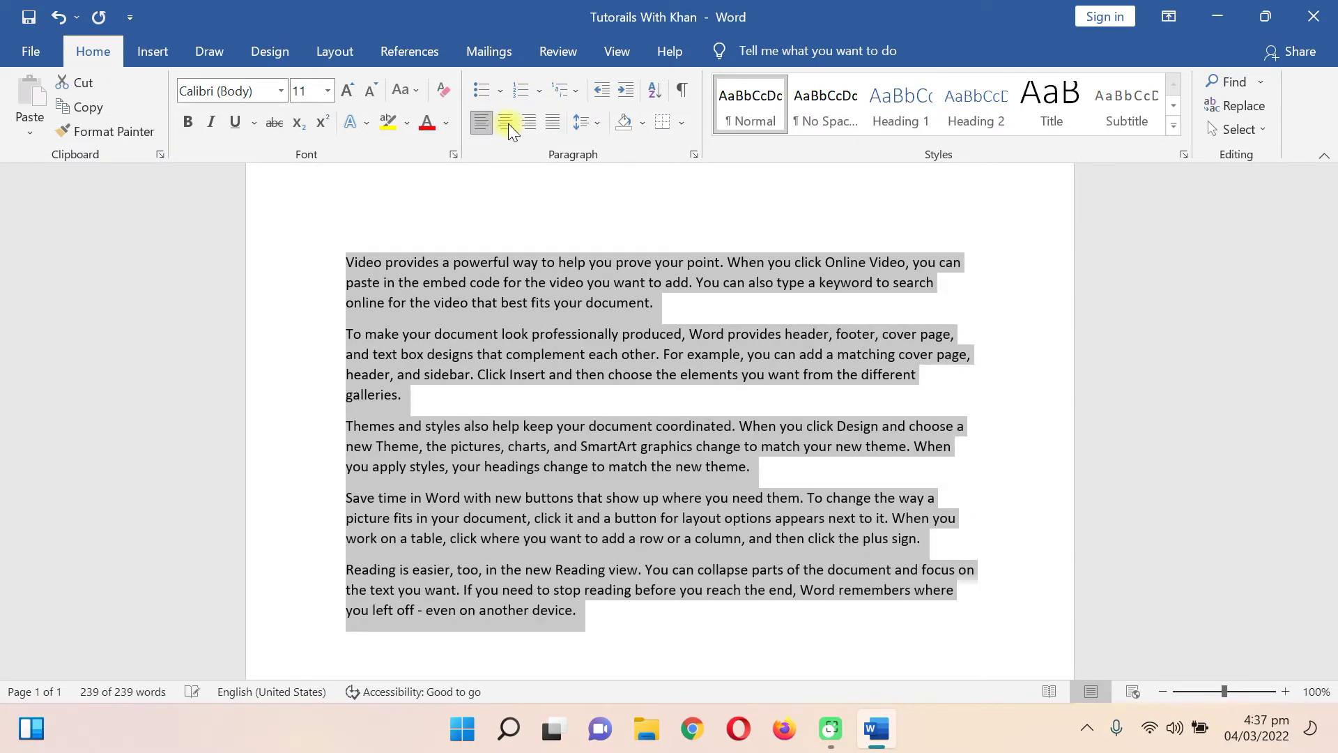
click(550, 125)
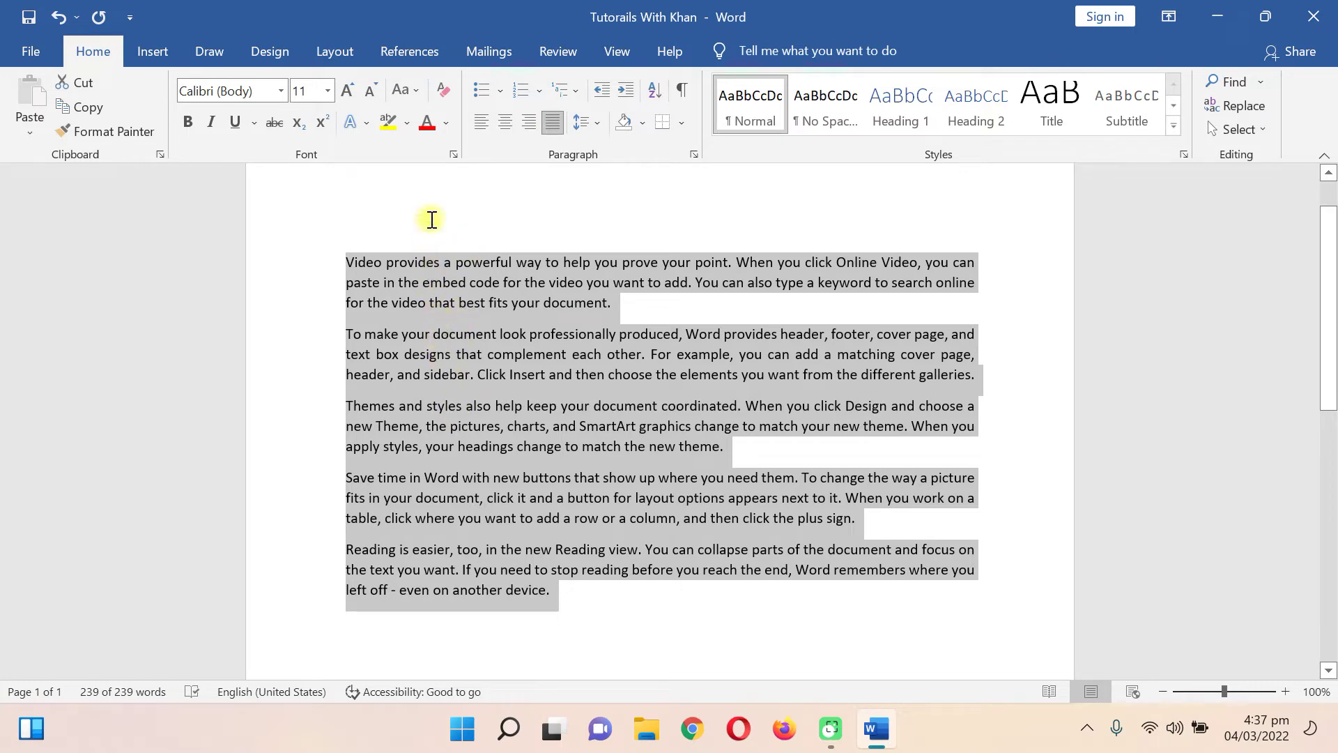
click(530, 123)
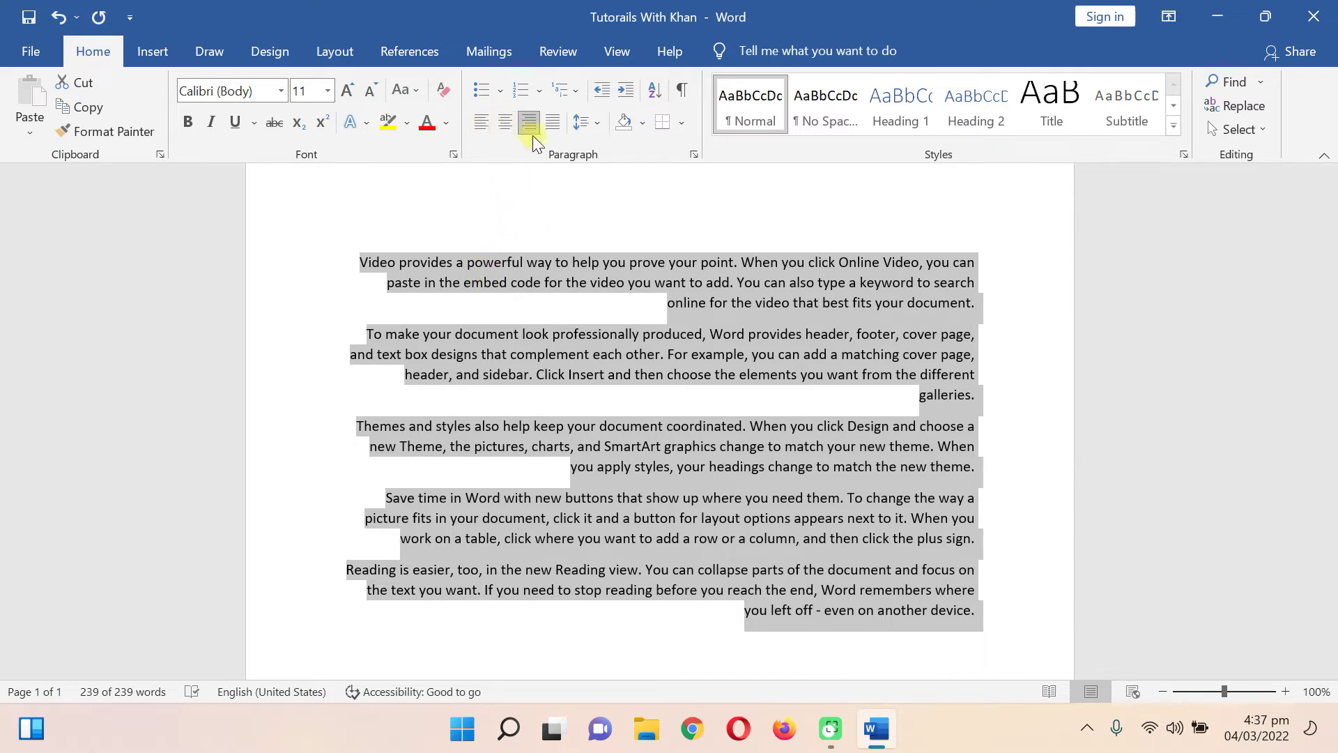
click(480, 122)
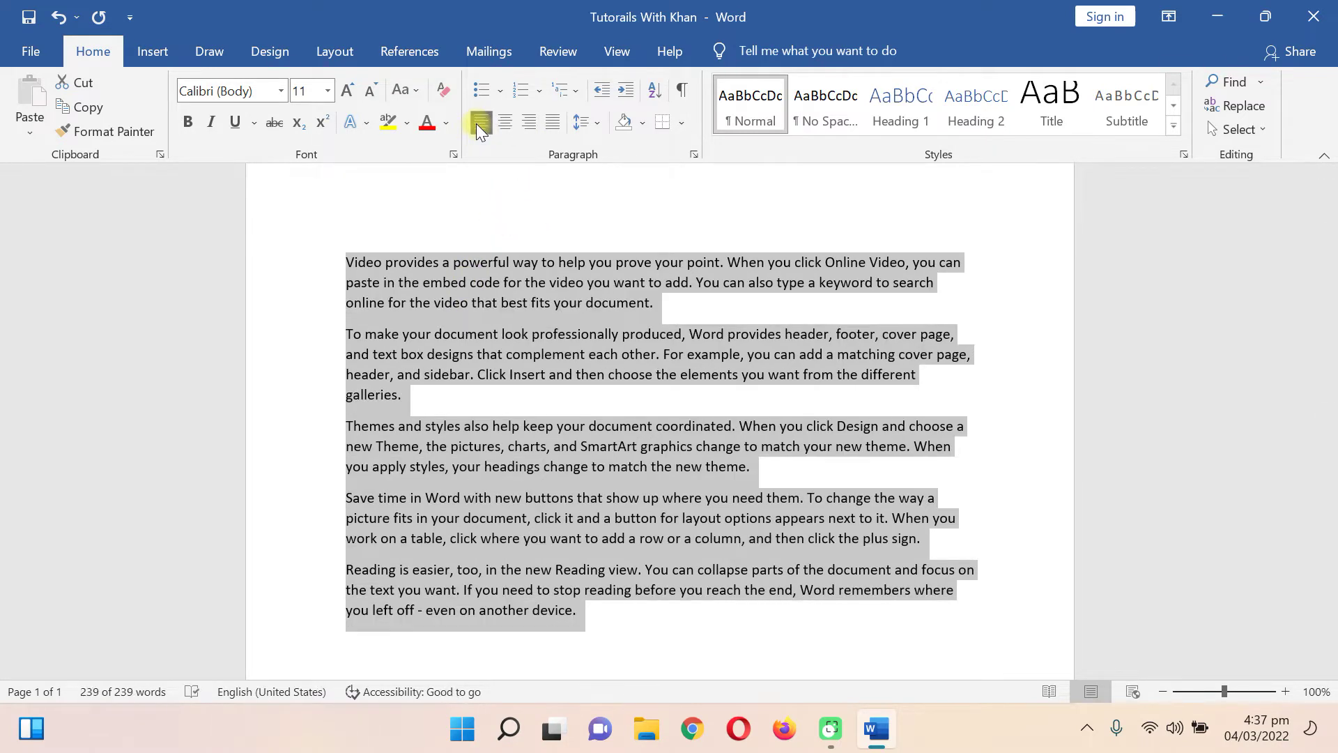
click(500, 124)
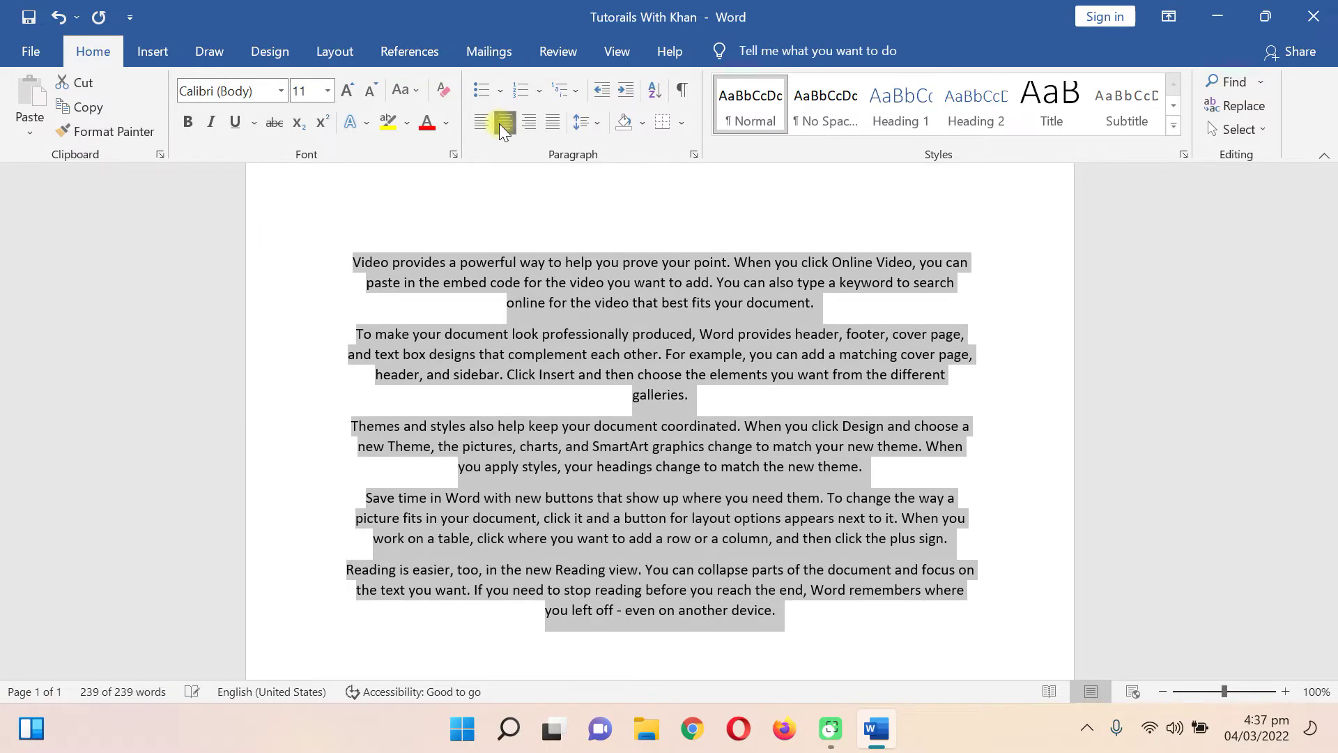
click(530, 123)
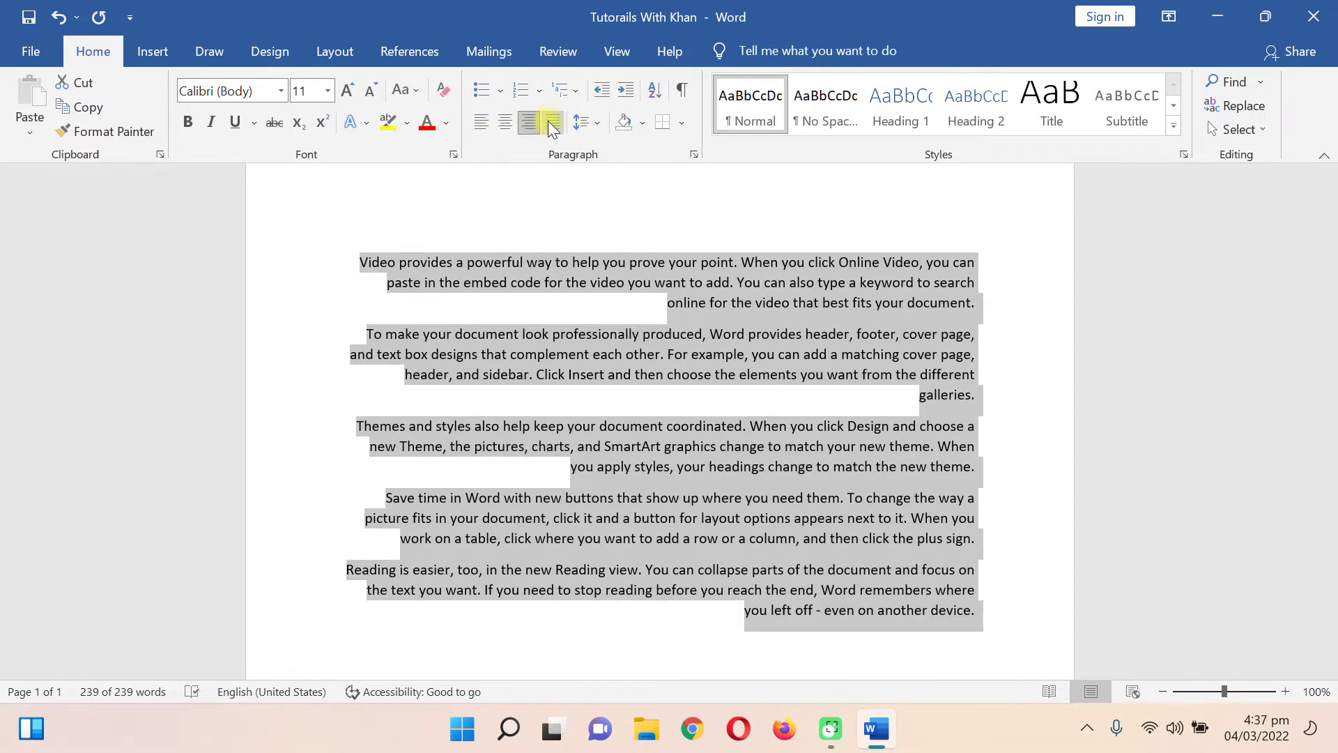
click(551, 124)
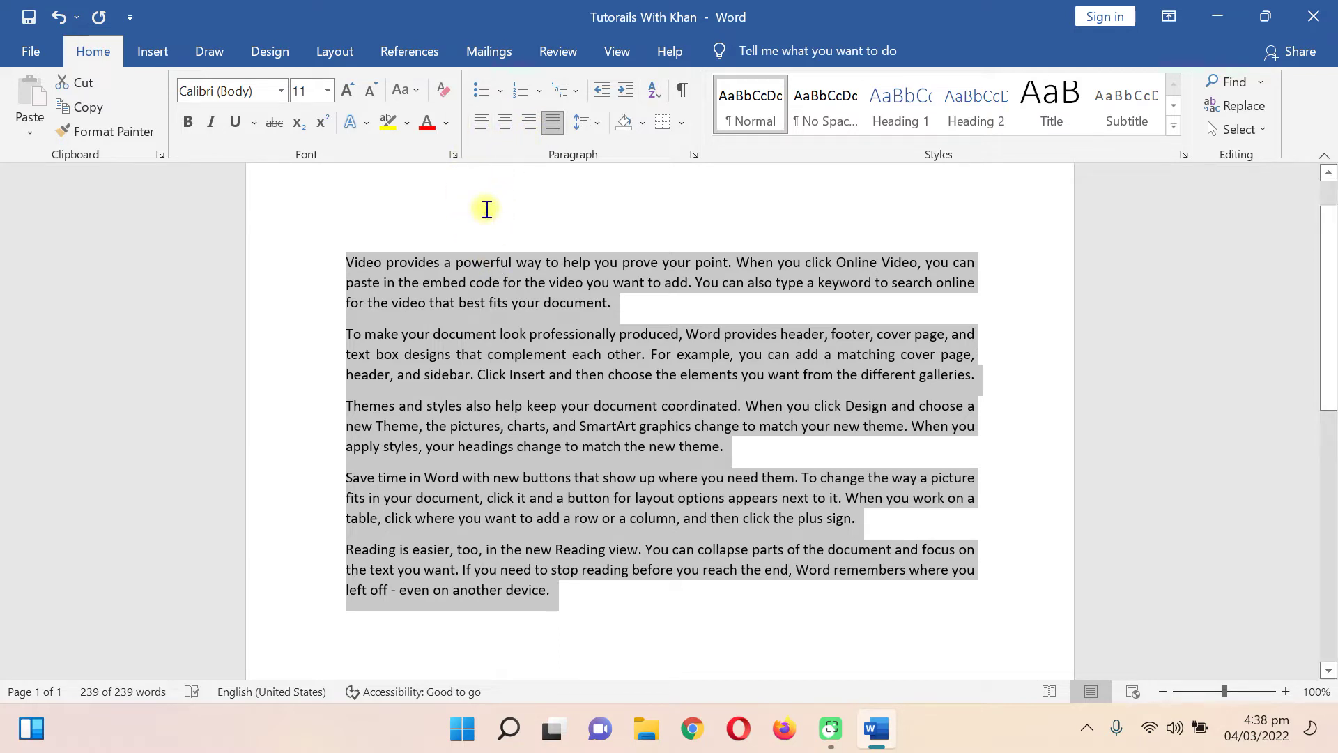
- Open the Paragraph dialog for the paragraph beginning 'To make your document'
click(596, 124)
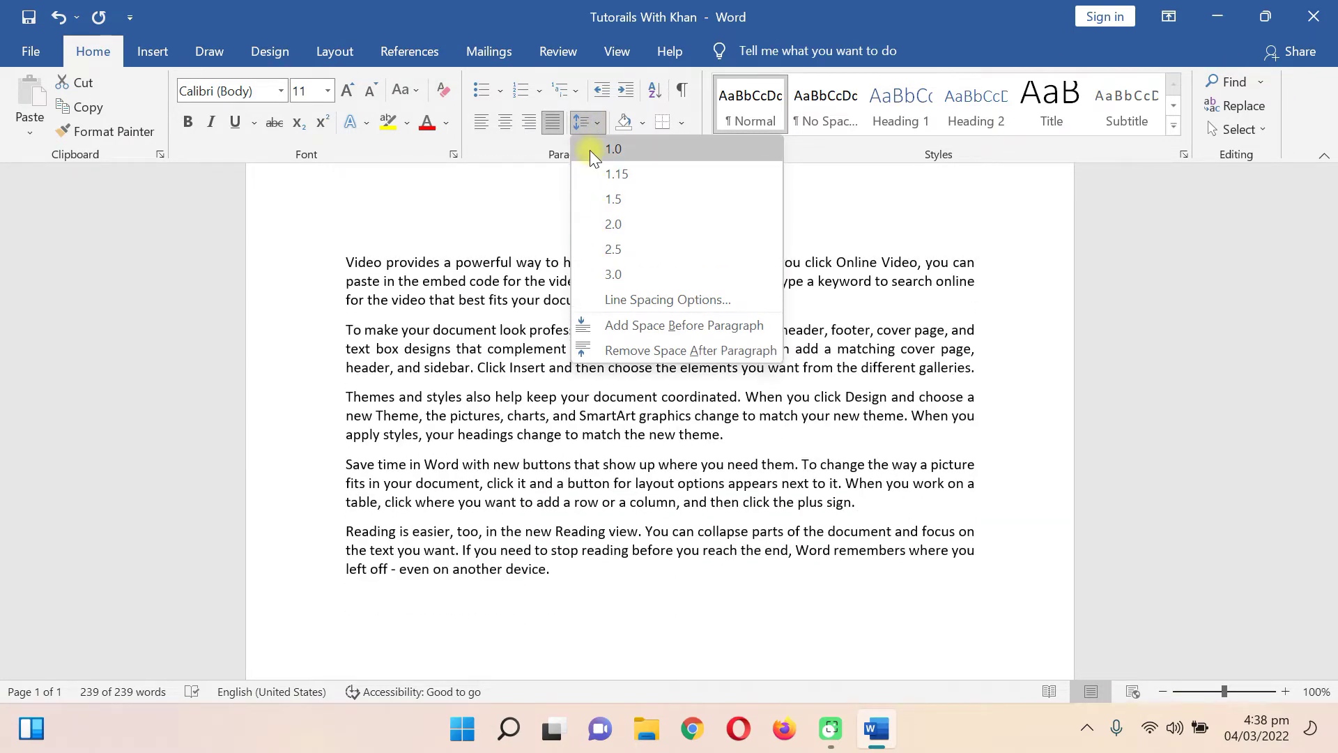
key(ctrl+a)
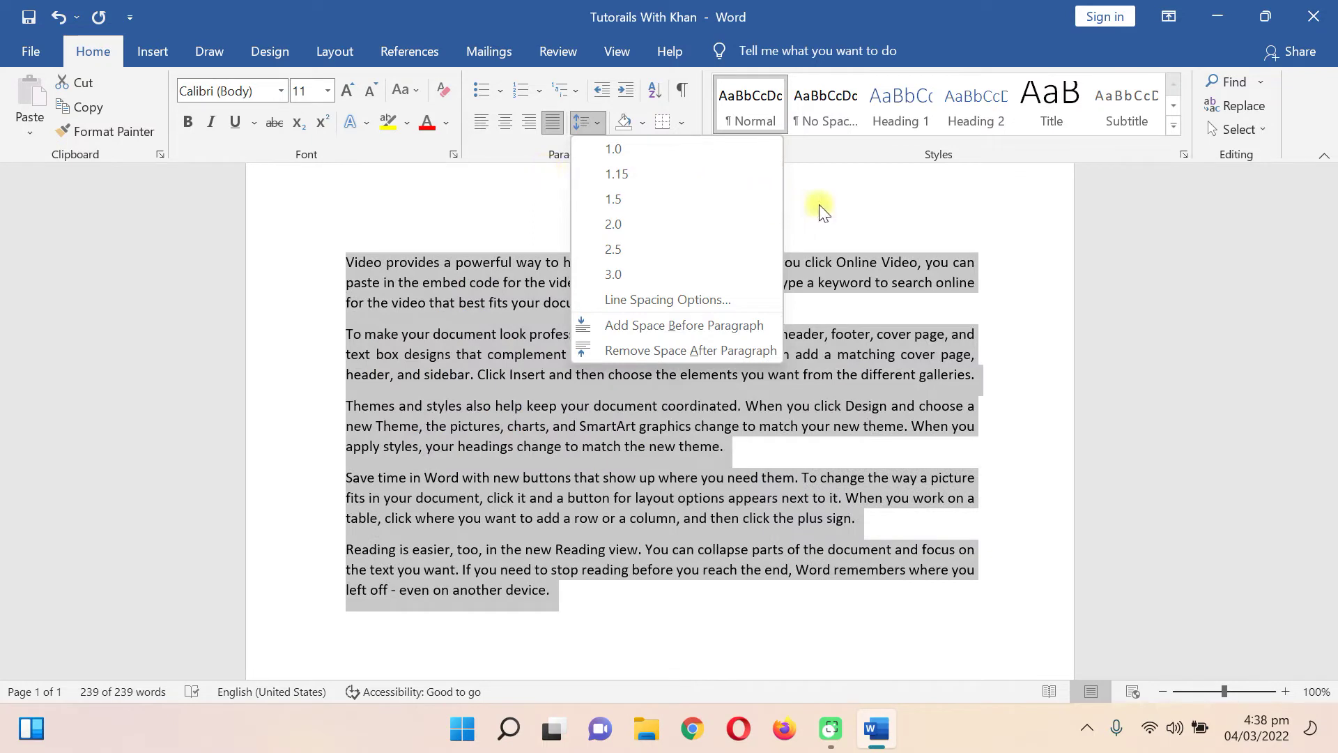
click(818, 204)
click(697, 302)
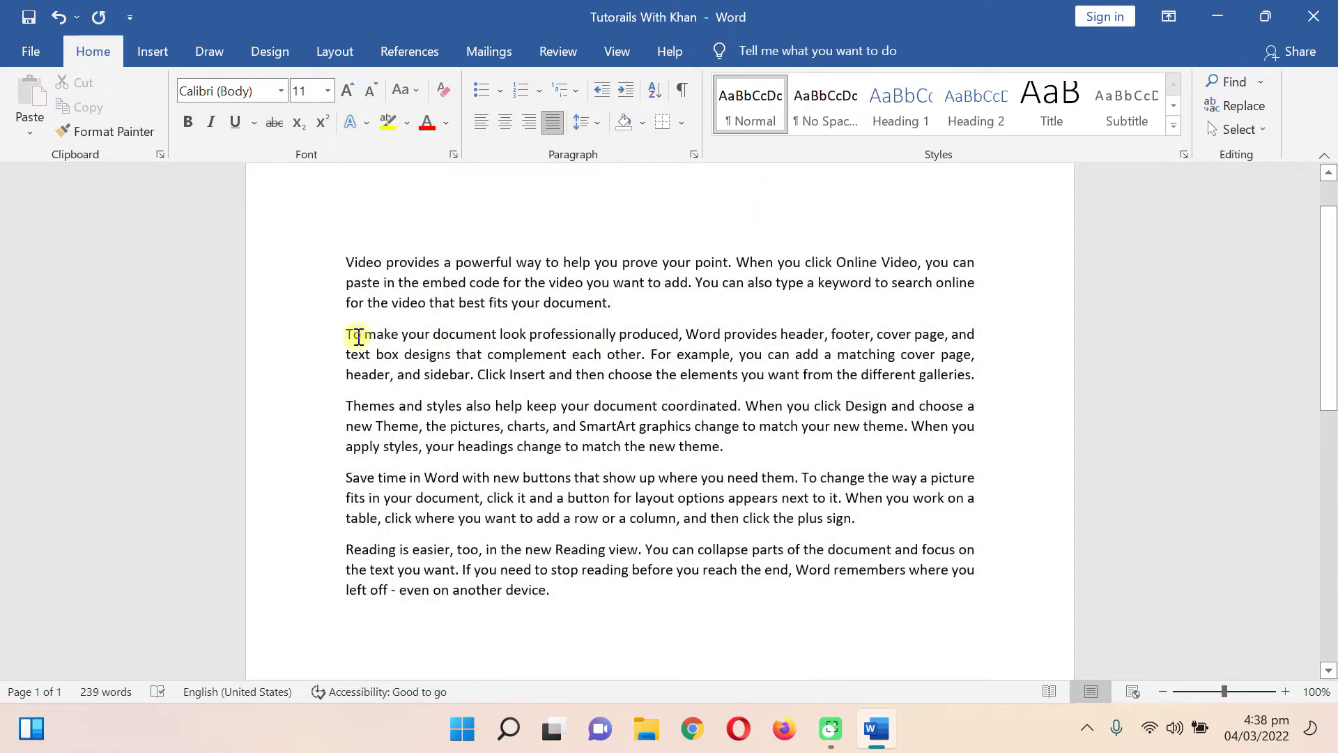
mouse_move(346, 333)
mouse_down()
mouse_move(449, 354)
mouse_move(979, 377)
mouse_up()
click(598, 126)
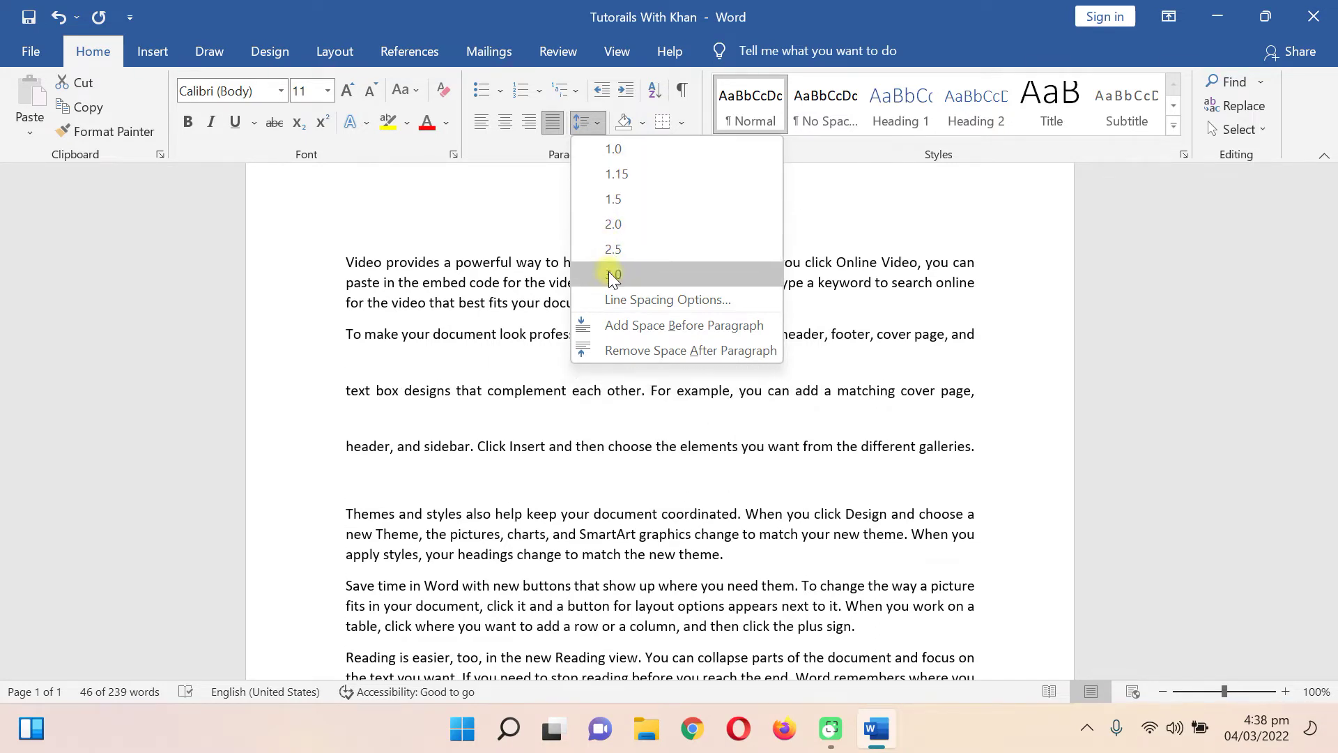
click(612, 299)
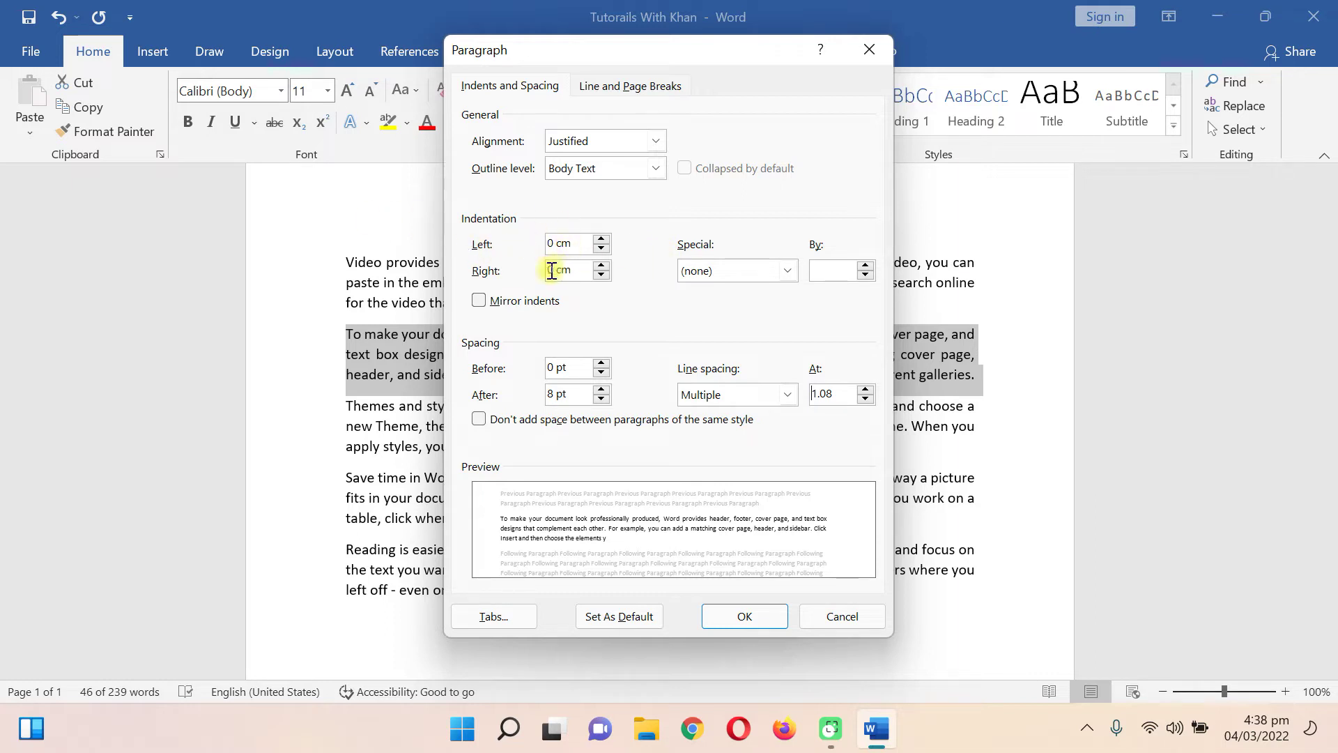
- Give the second paragraph a 3.8 cm left indent
click(600, 239)
click(601, 239)
click(601, 239)
click(601, 239)
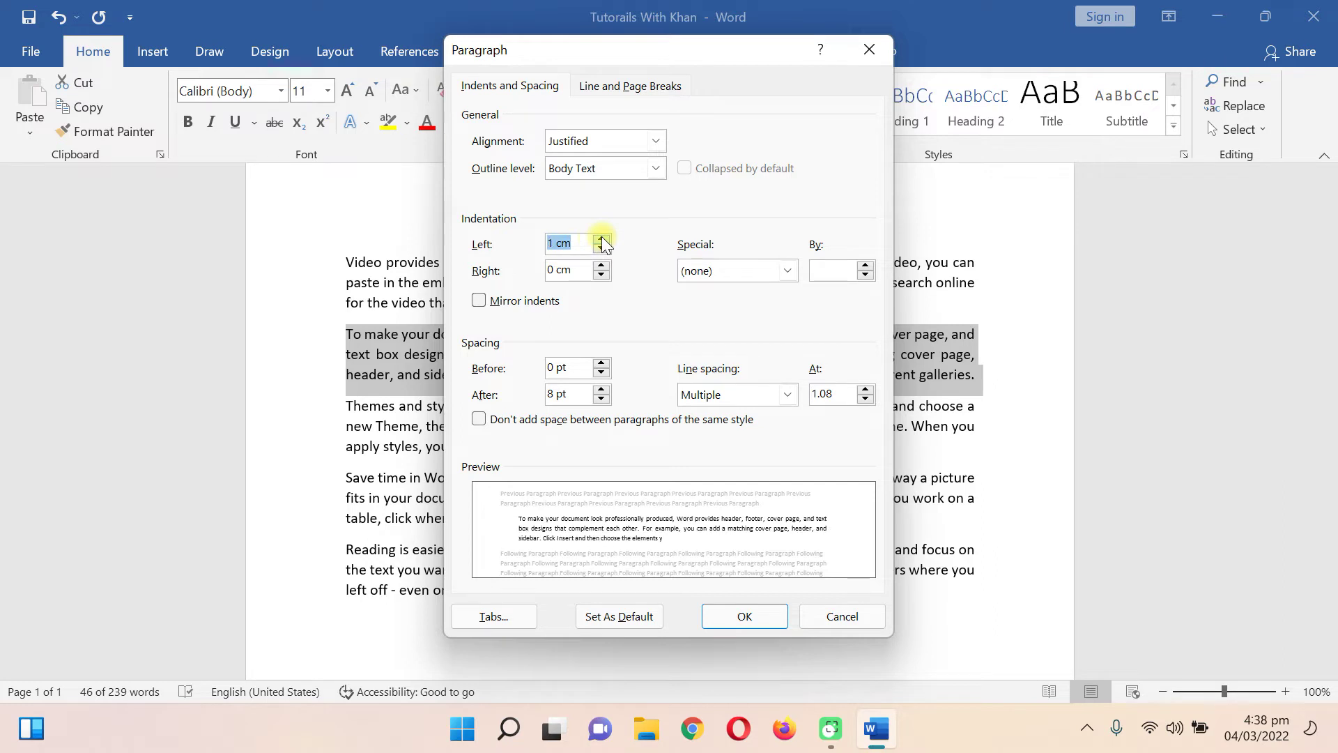
click(601, 239)
click(601, 239)
click(601, 239)
click(600, 239)
click(601, 239)
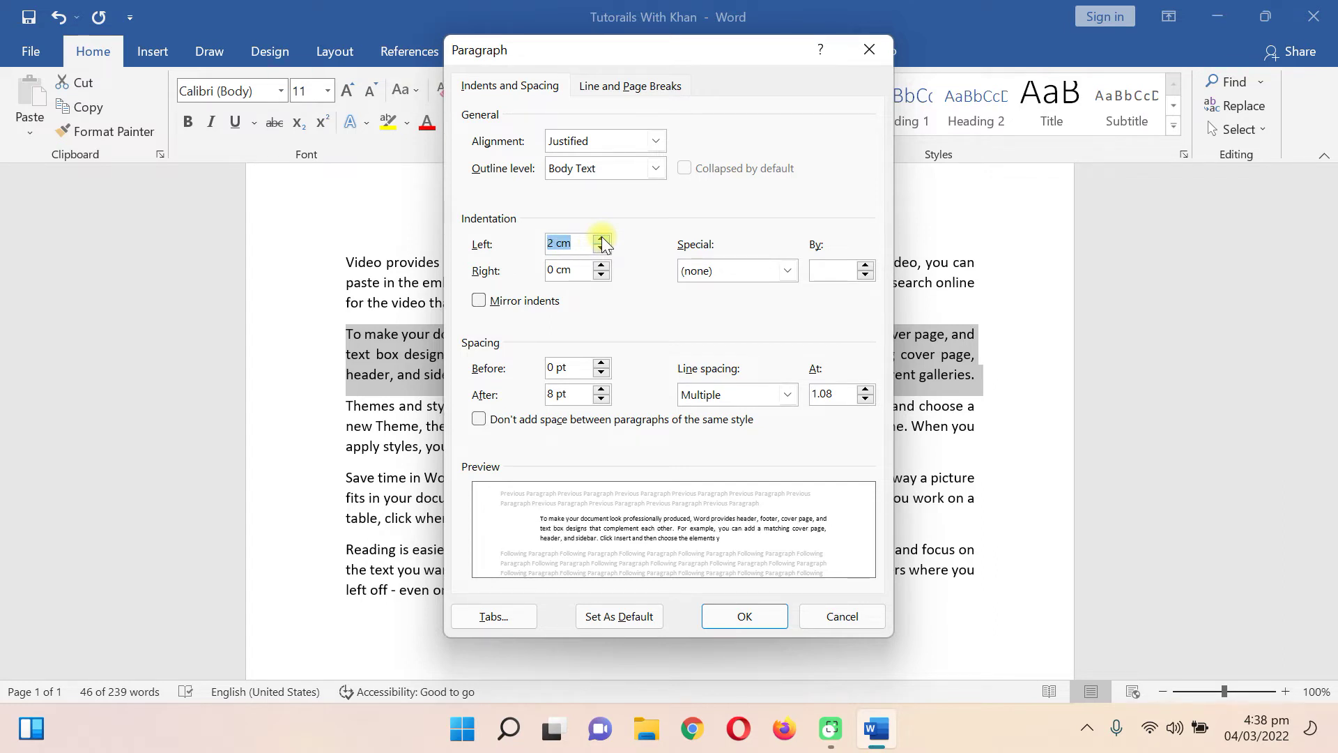
click(601, 239)
click(600, 239)
click(601, 239)
click(601, 239)
click(601, 239)
click(600, 239)
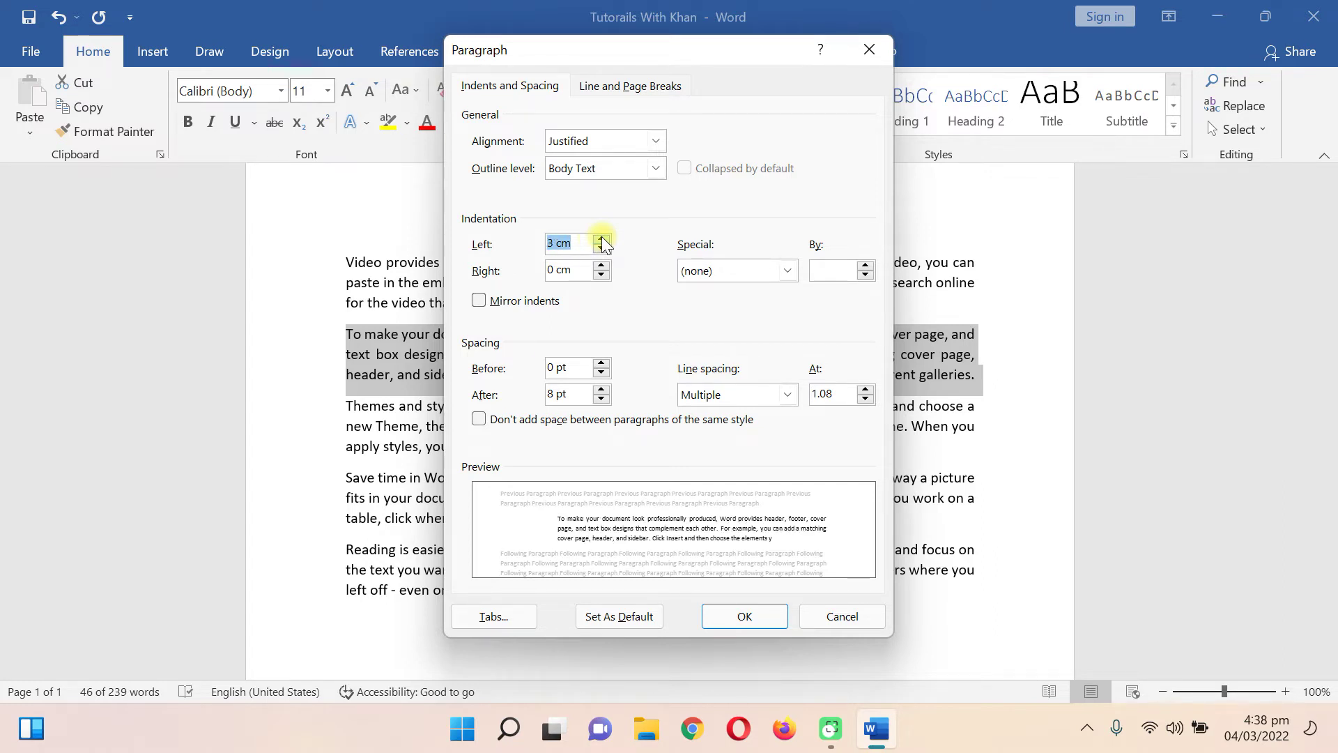
click(601, 239)
click(601, 239)
click(601, 239)
click(601, 239)
click(600, 239)
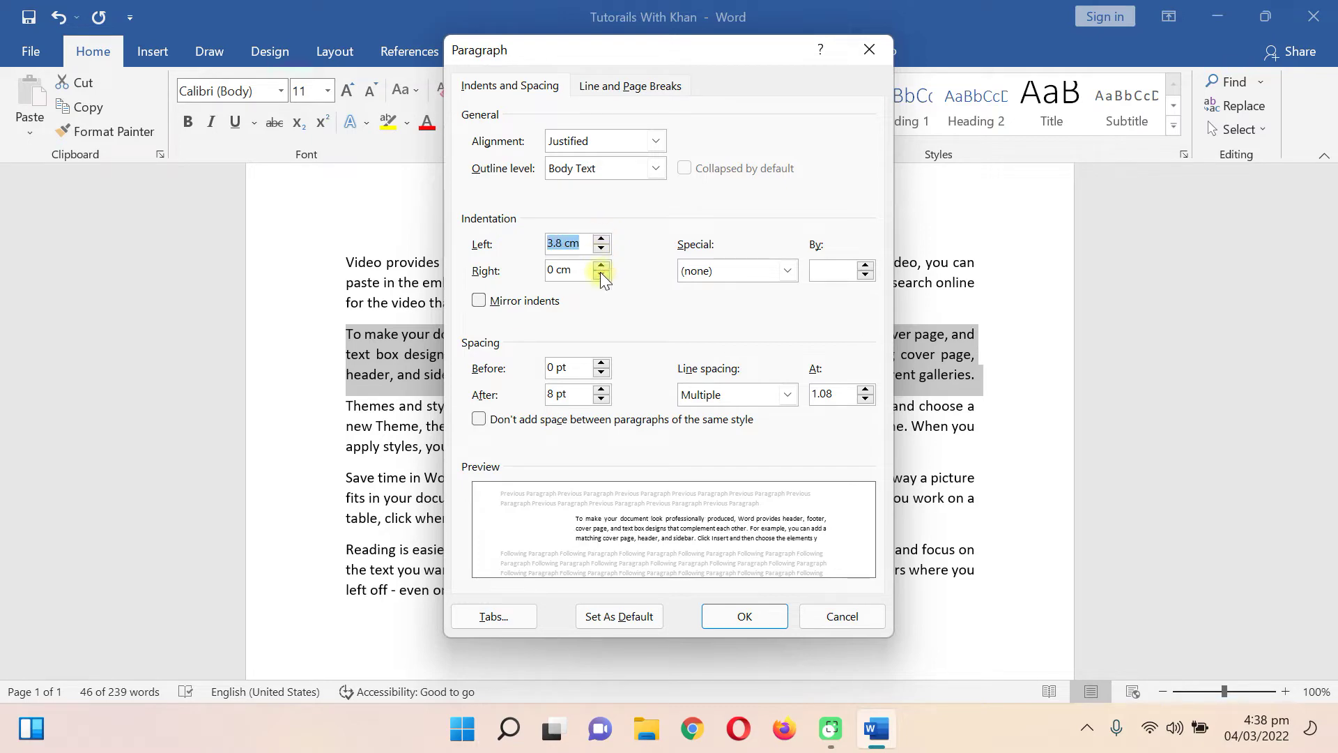
click(745, 616)
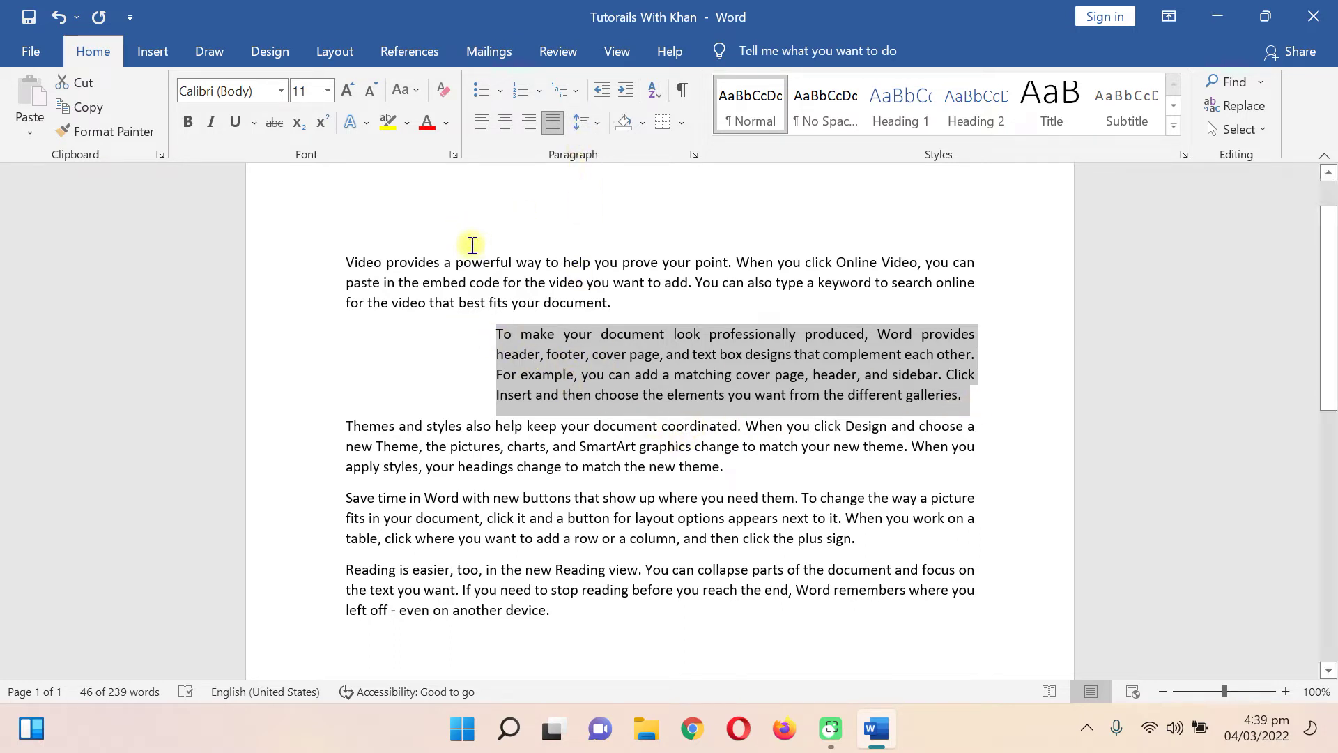
click(499, 89)
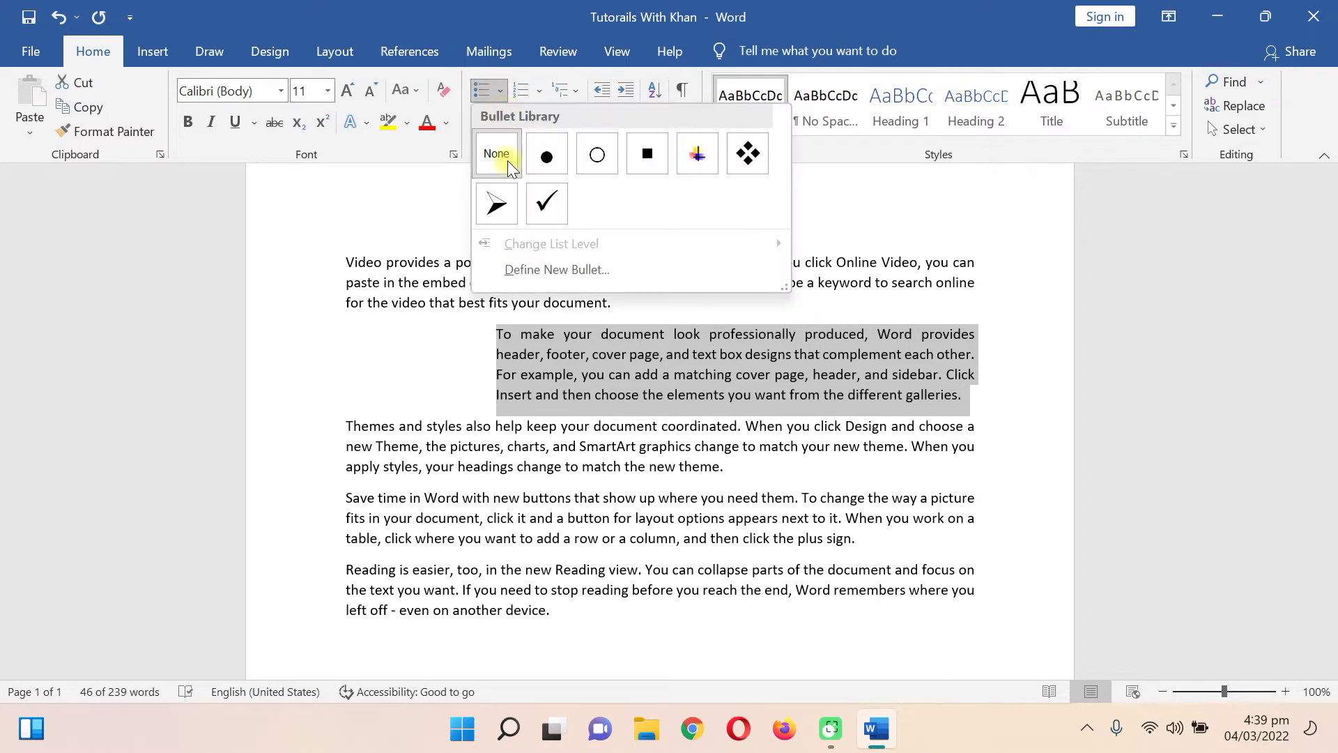
click(342, 207)
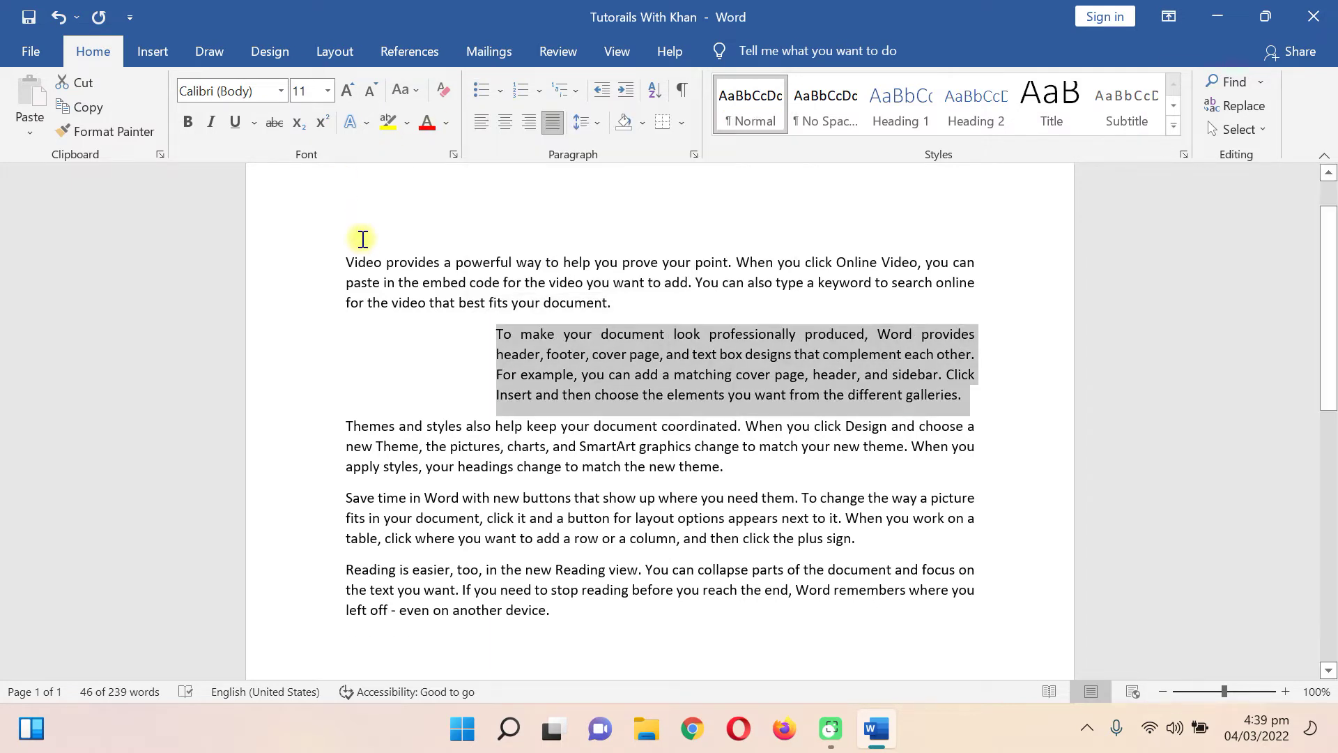
- Replace the sample text with the heading 'List fruits'
drag(346, 263, 614, 616)
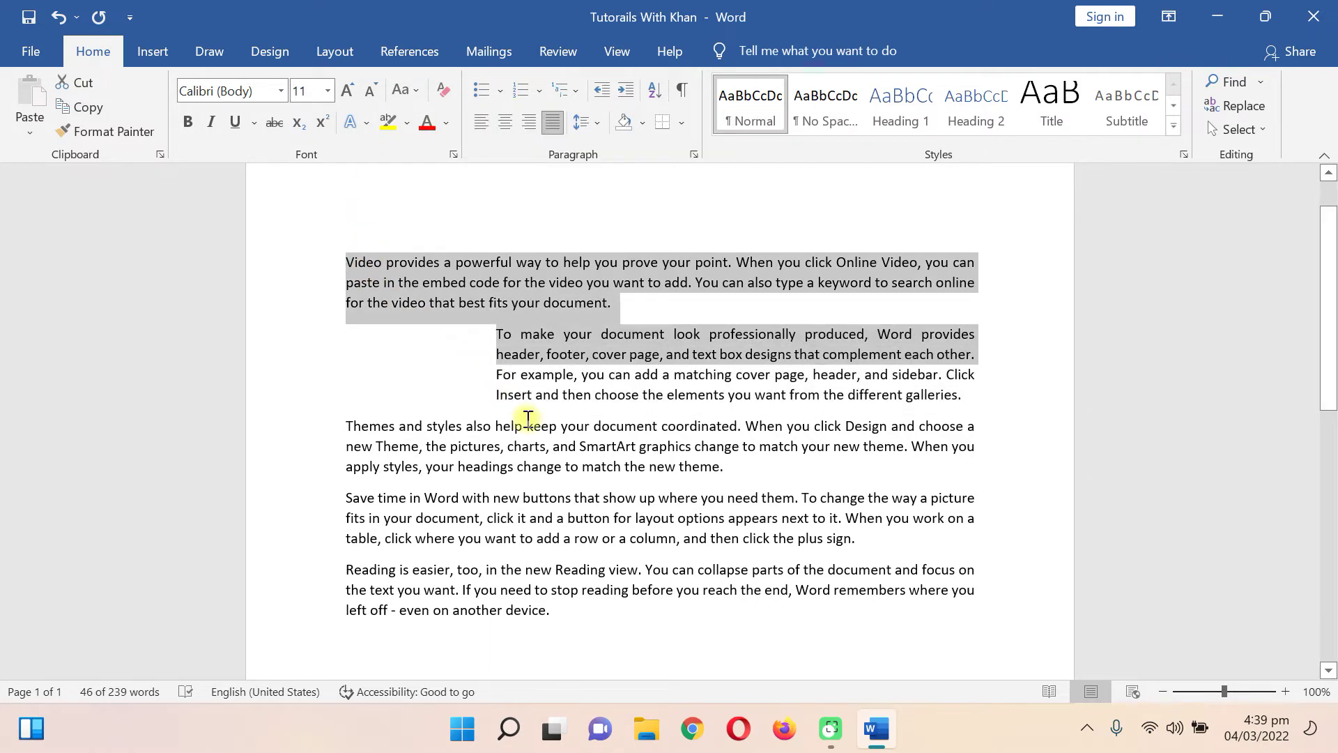
key(Delete)
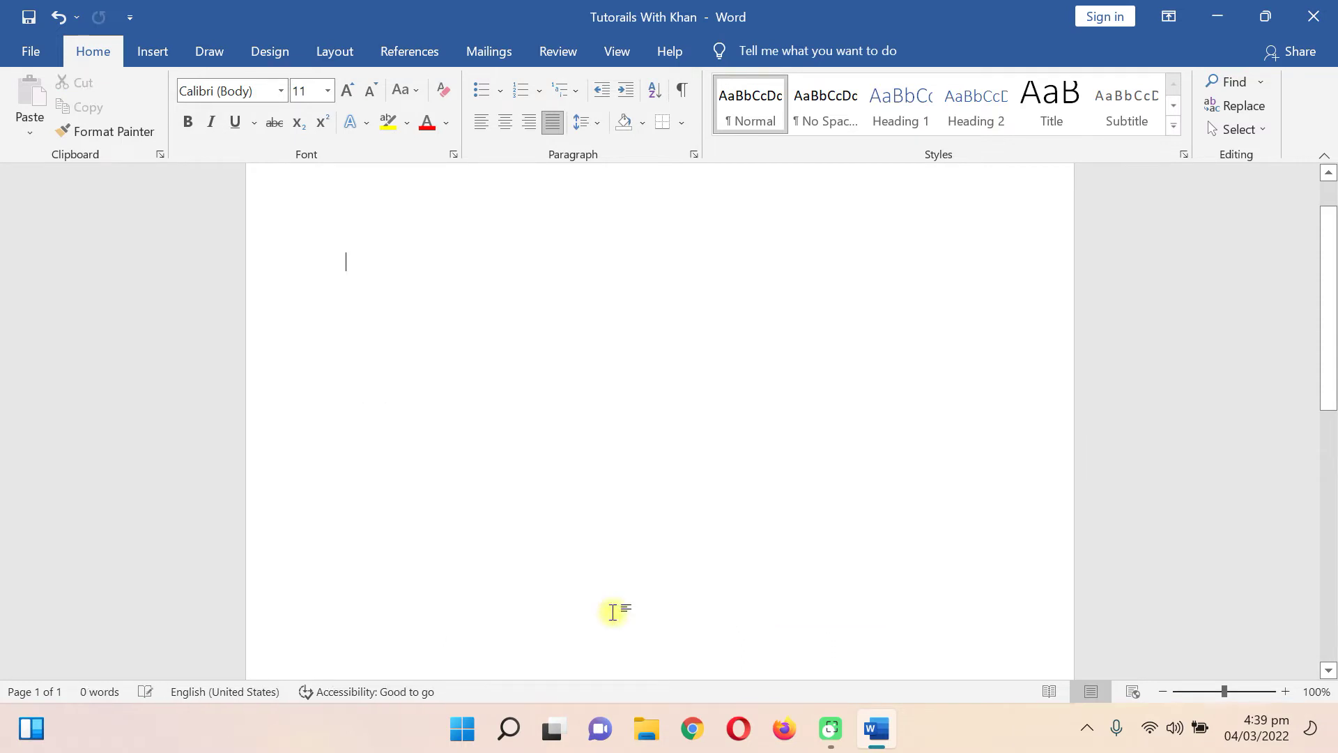
text(List)
key(Return)
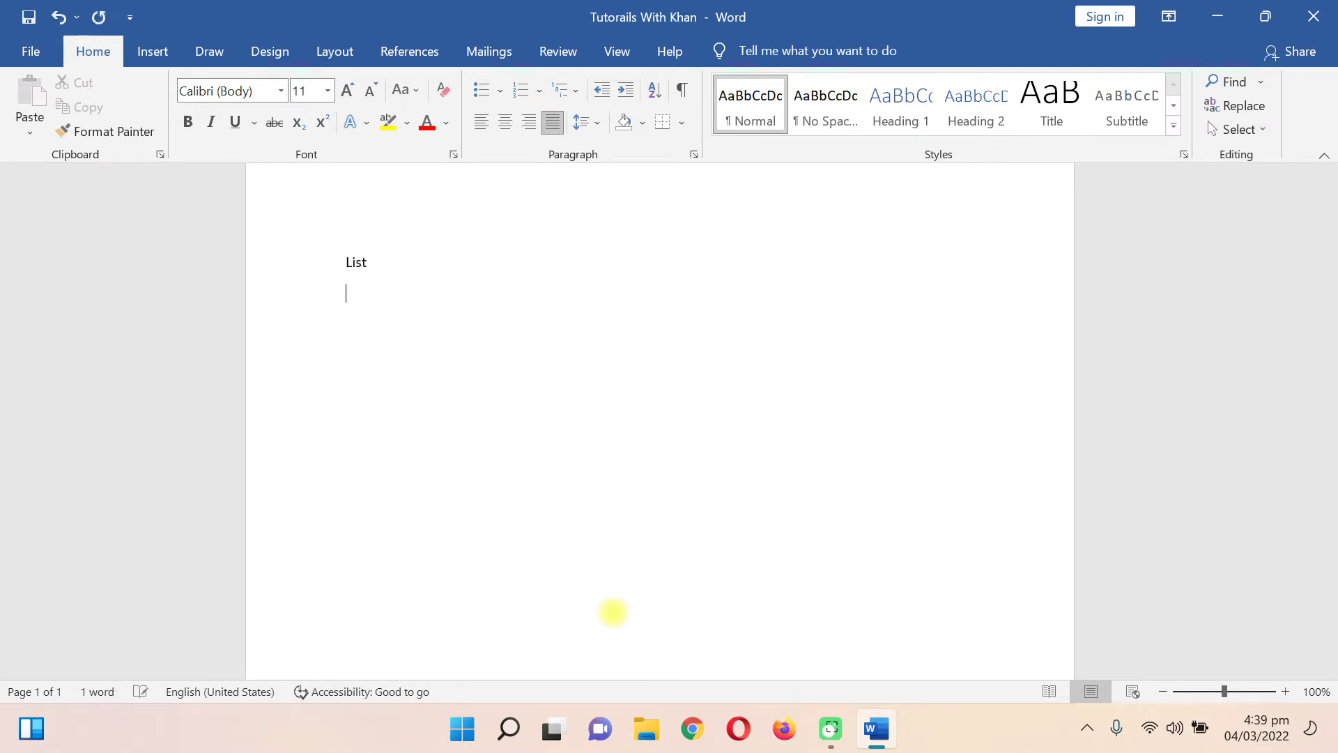
text(apl)
key(BackSpace)
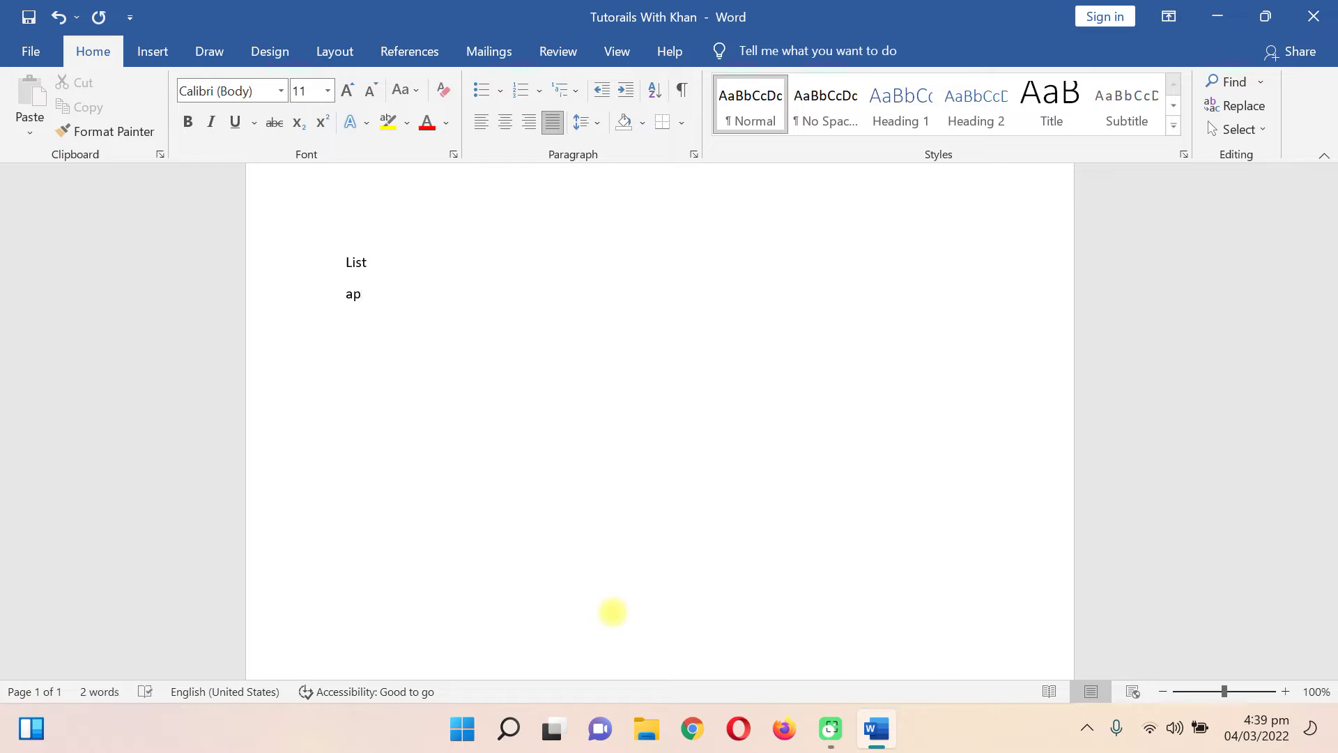
key(BackSpace)
key(BackSpace)
text(n)
key(BackSpace)
text(fruit)
text(s)
key(Return)
- Type the fruit lines apple, banana, orange, plum and apricot
text(appl)
text(e)
key(Return)
text(ba)
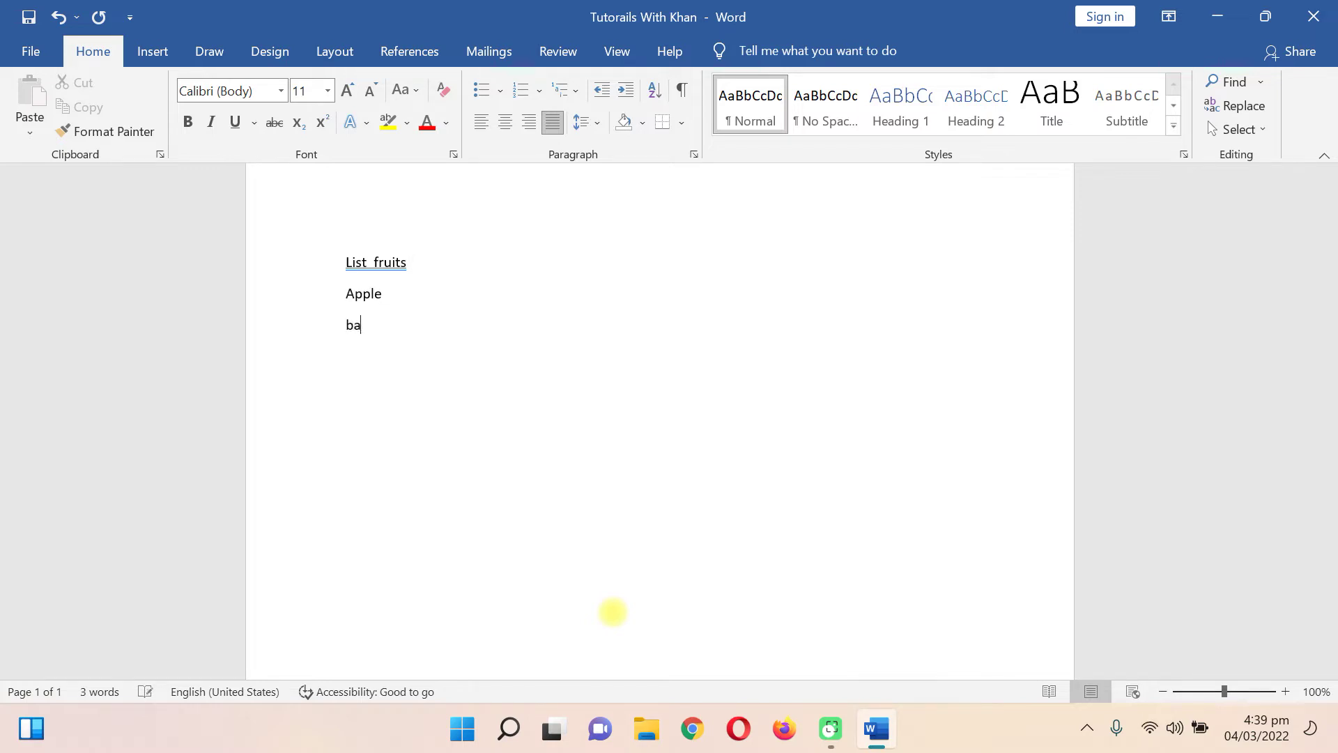
text(nana)
key(Return)
text(o)
text(range)
key(Return)
text(pl)
text(um)
key(Return)
text(ap)
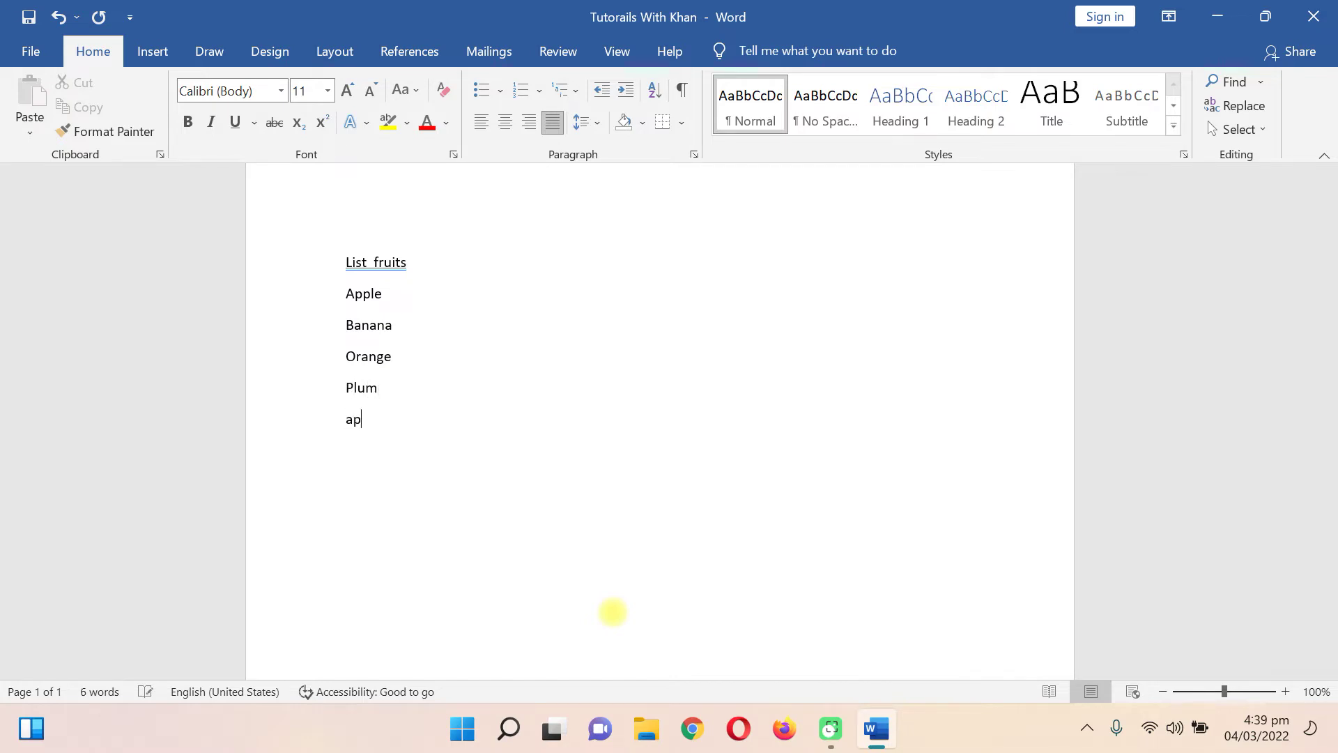
text(ricot)
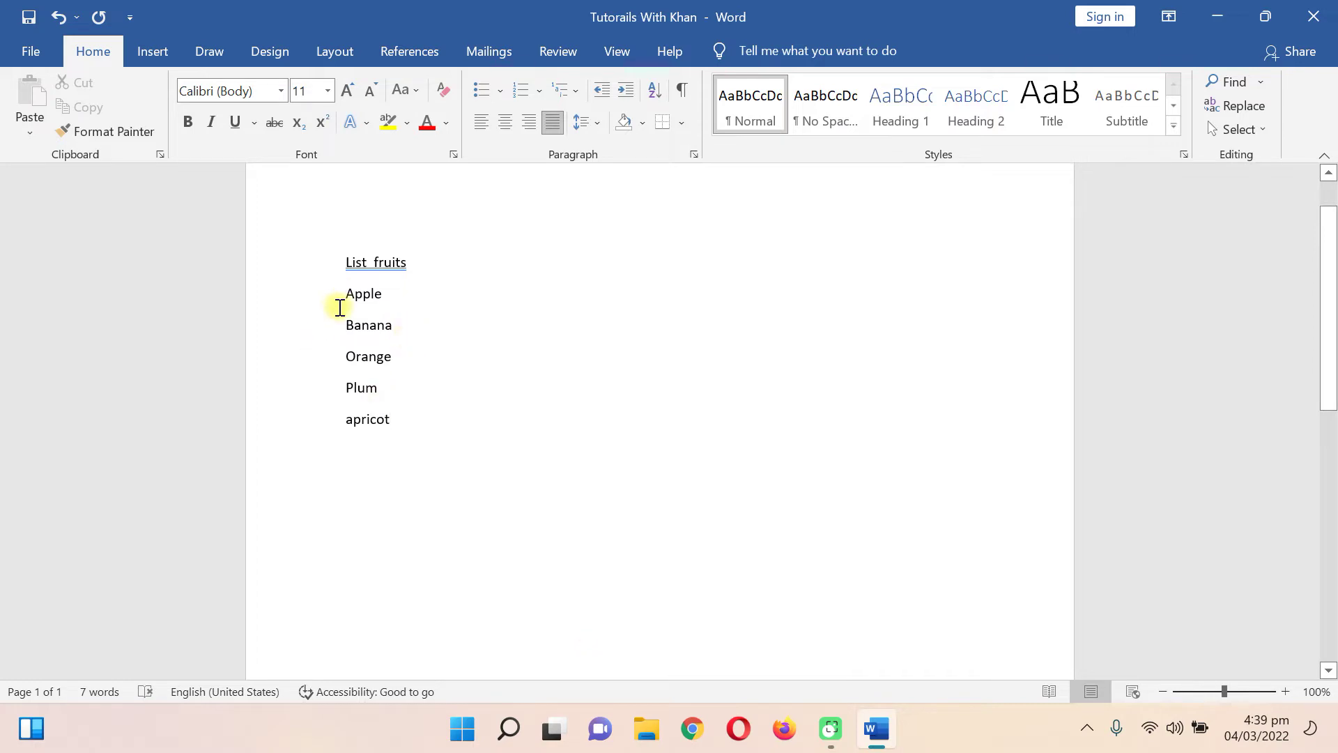
- Bullet the five fruit lines with a custom © symbol bullet
drag(339, 293, 394, 420)
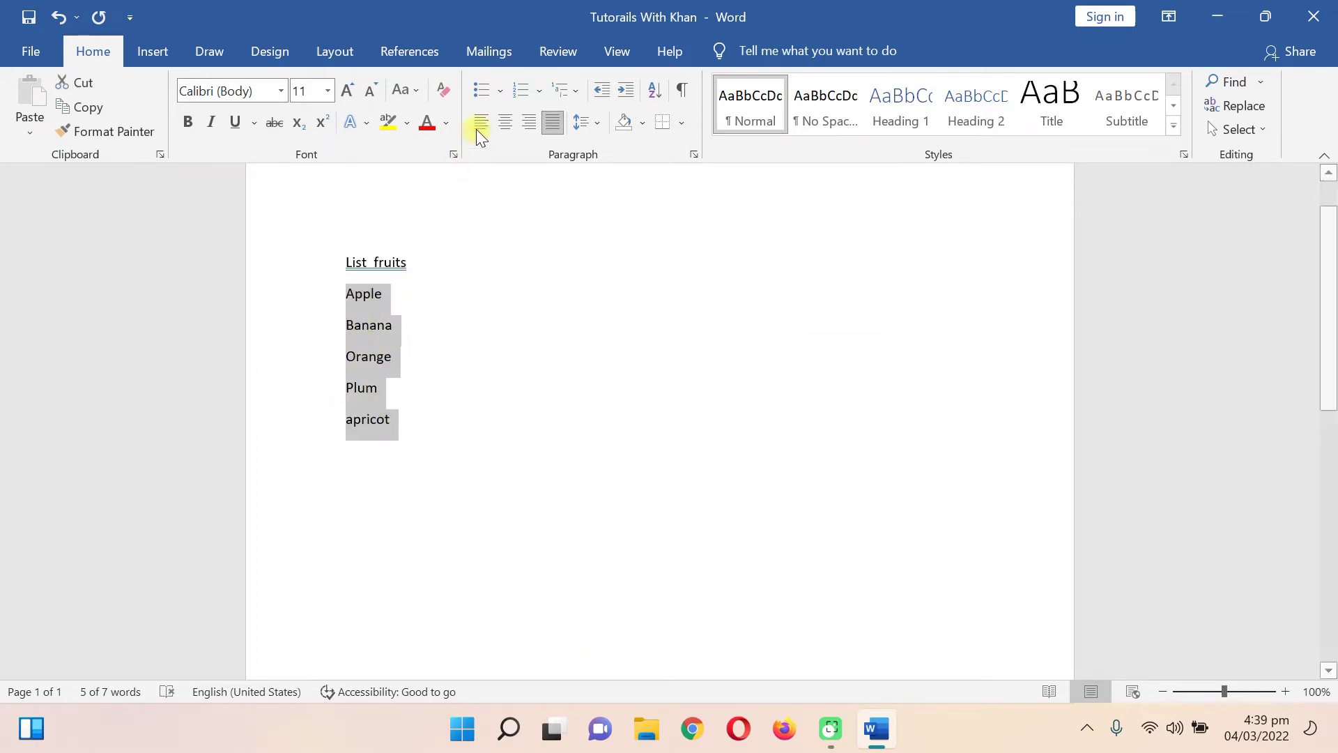
click(501, 89)
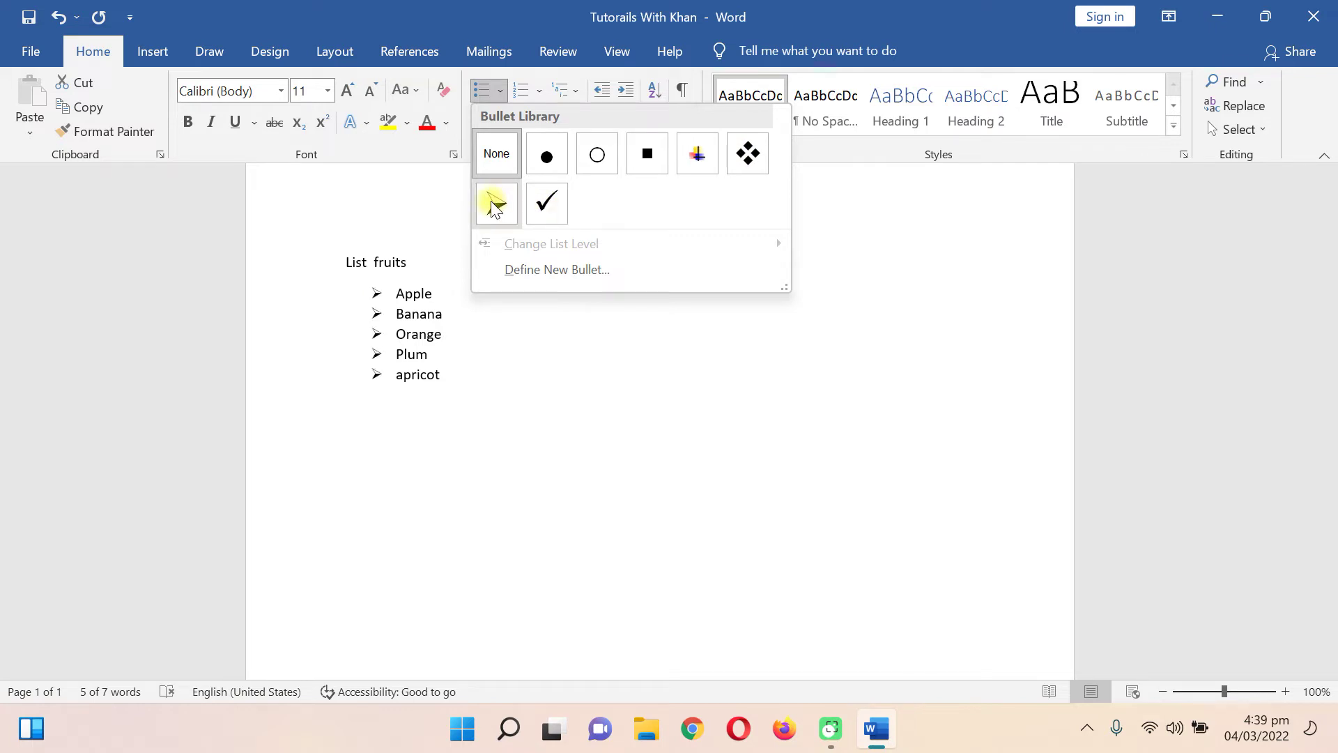
click(525, 271)
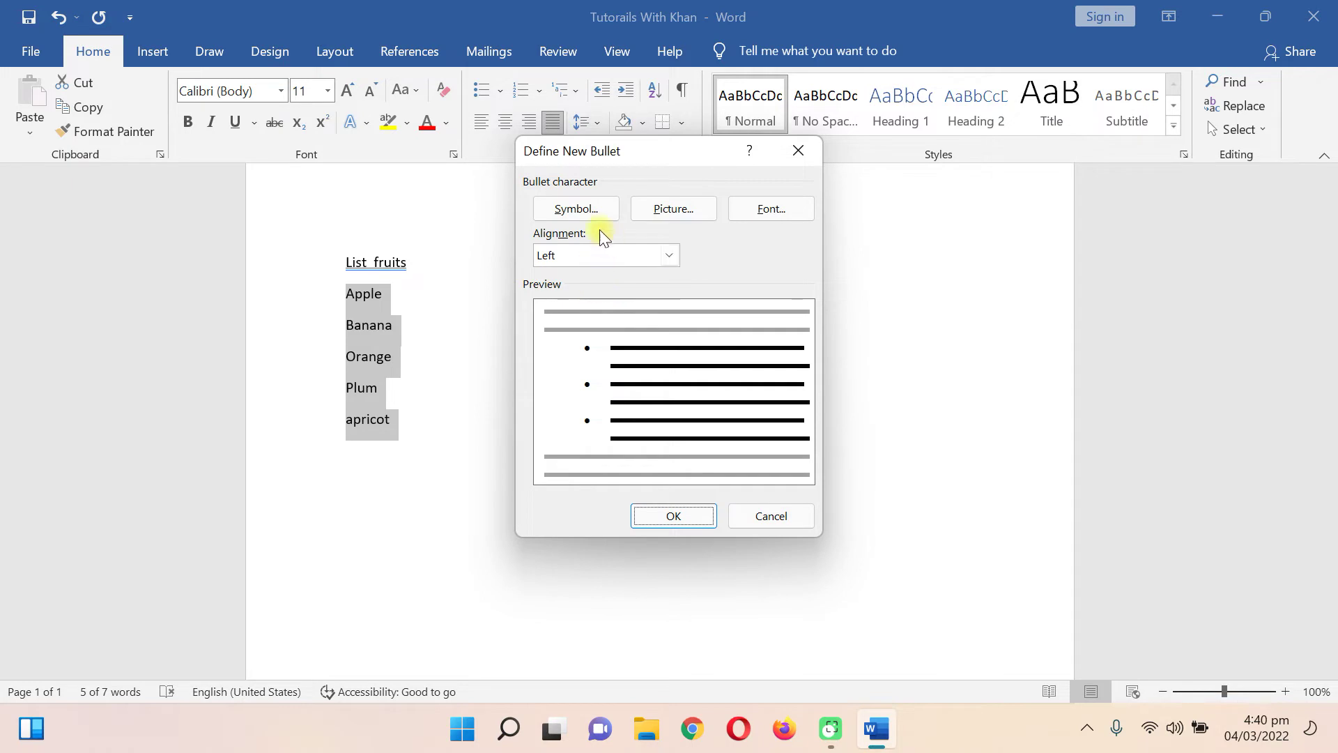
click(587, 213)
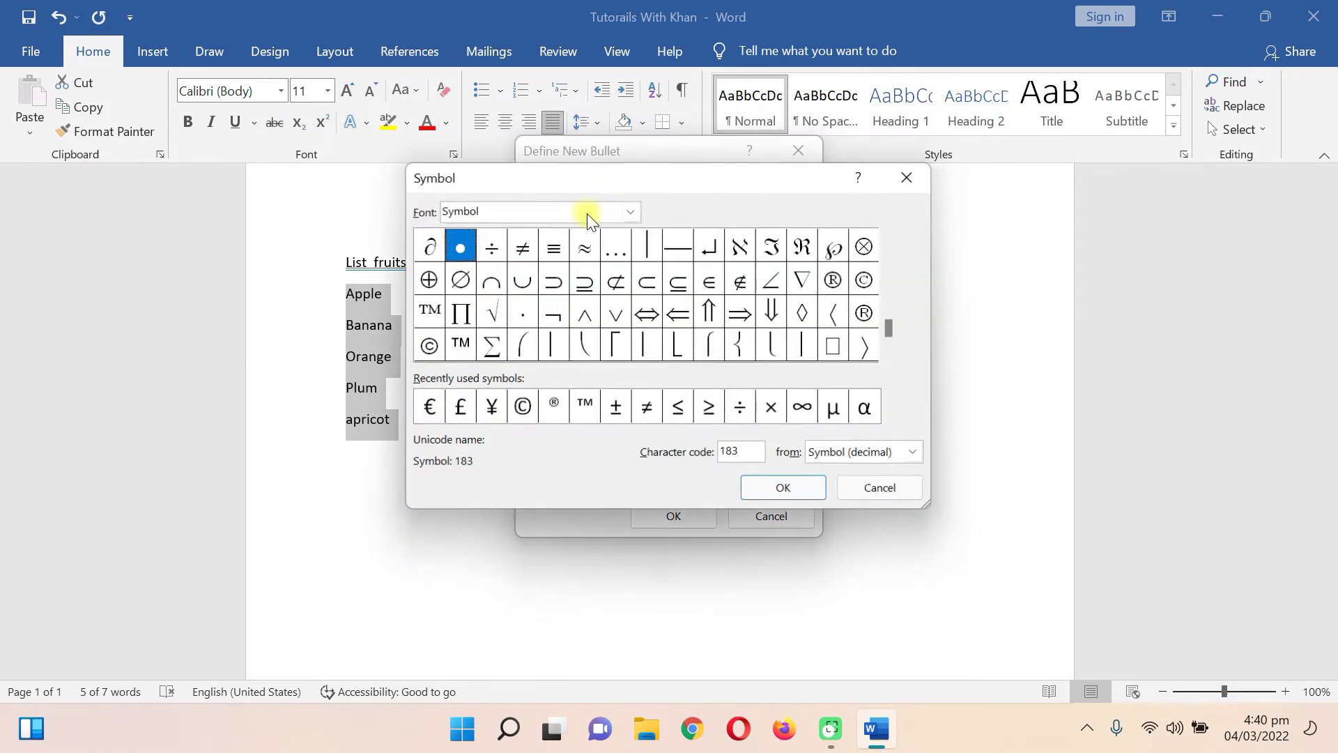
click(522, 407)
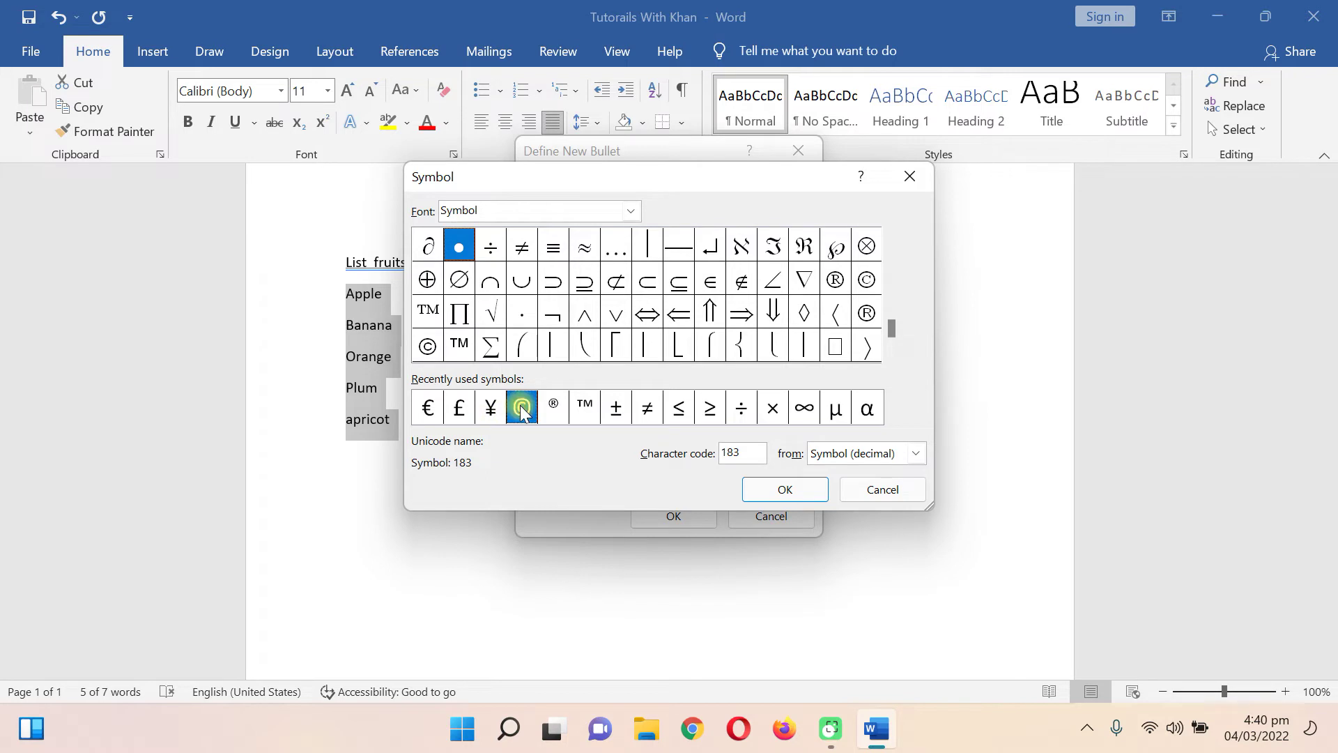
click(749, 495)
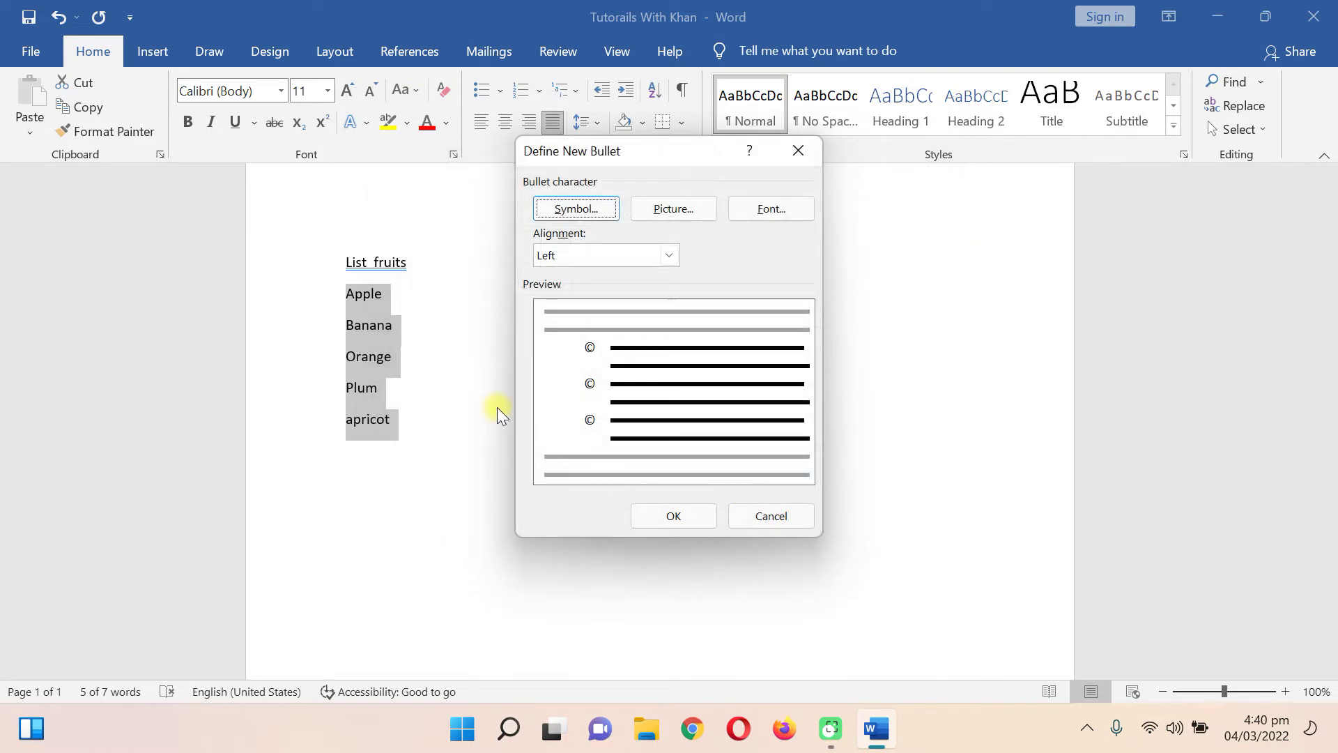
click(659, 516)
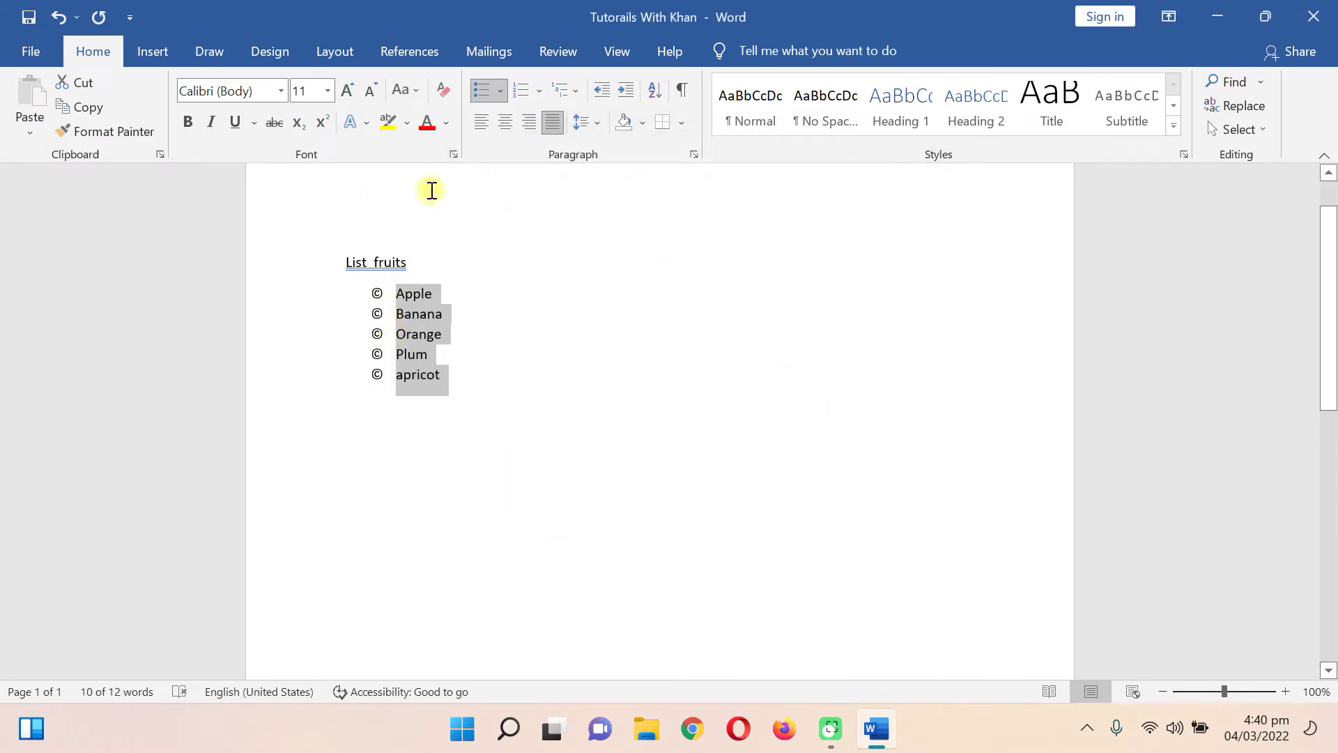
- Start defining another new bullet from a picture
click(502, 90)
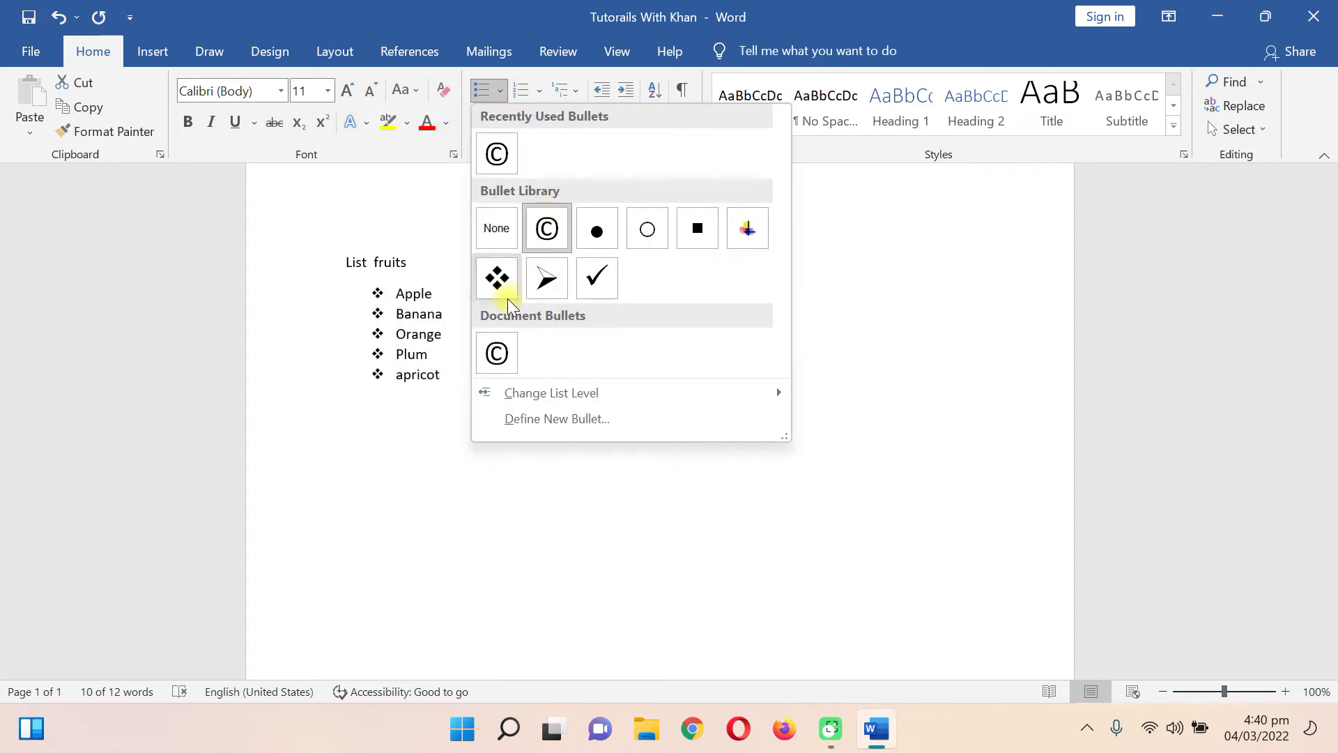
click(538, 419)
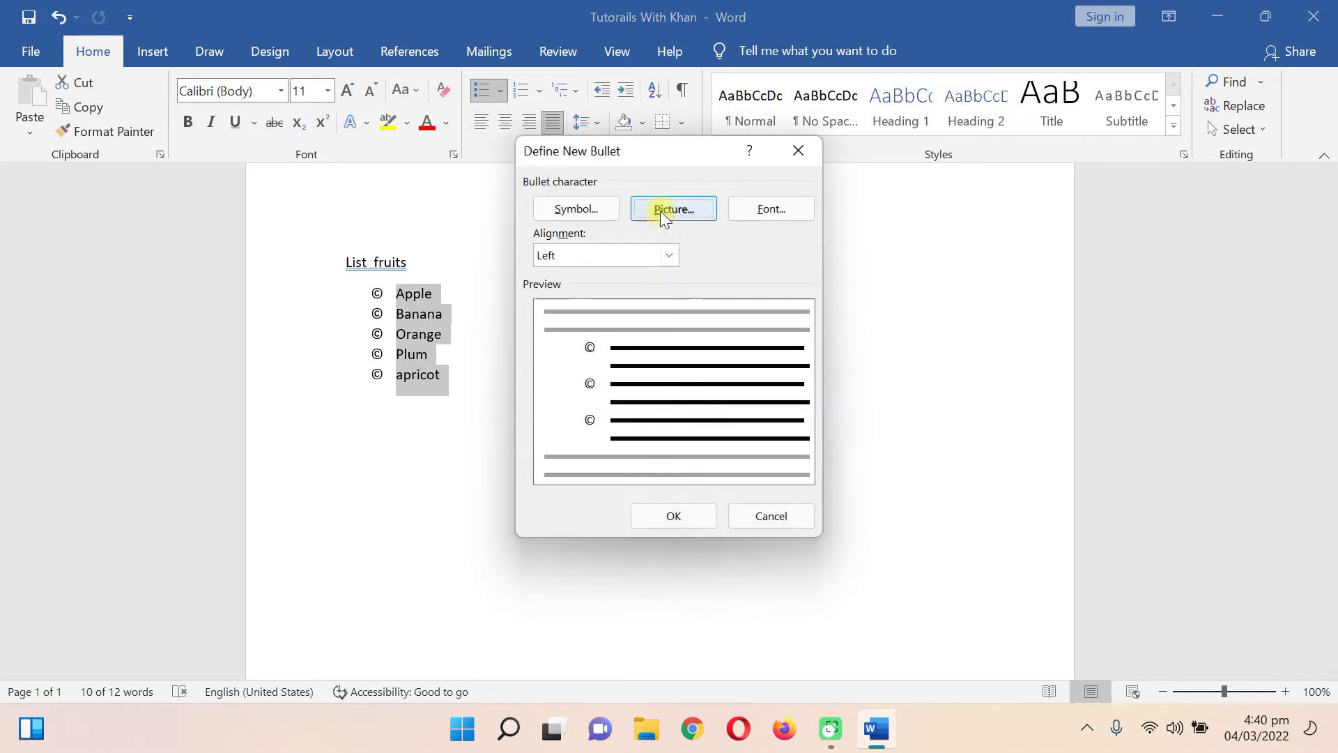
click(659, 210)
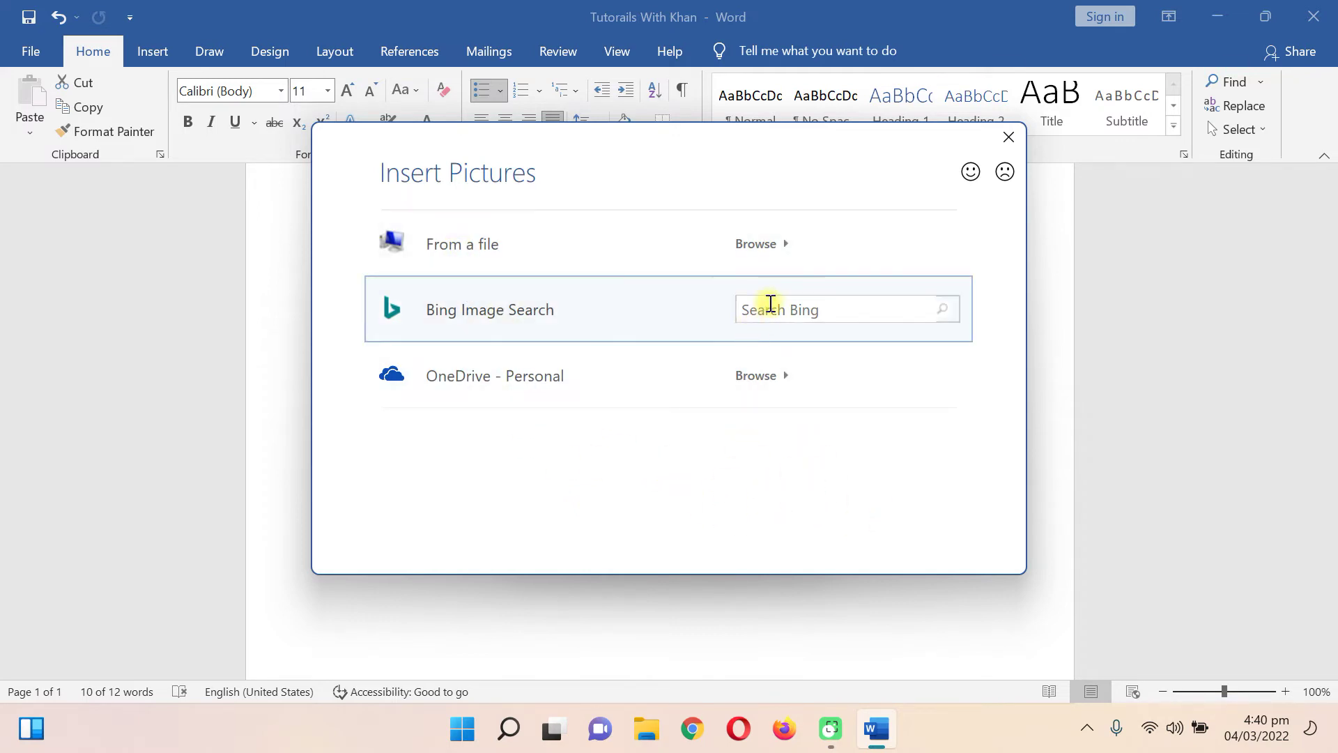
- Browse Desktop, Documents and Pictures for a bullet image, then close without choosing one
click(503, 249)
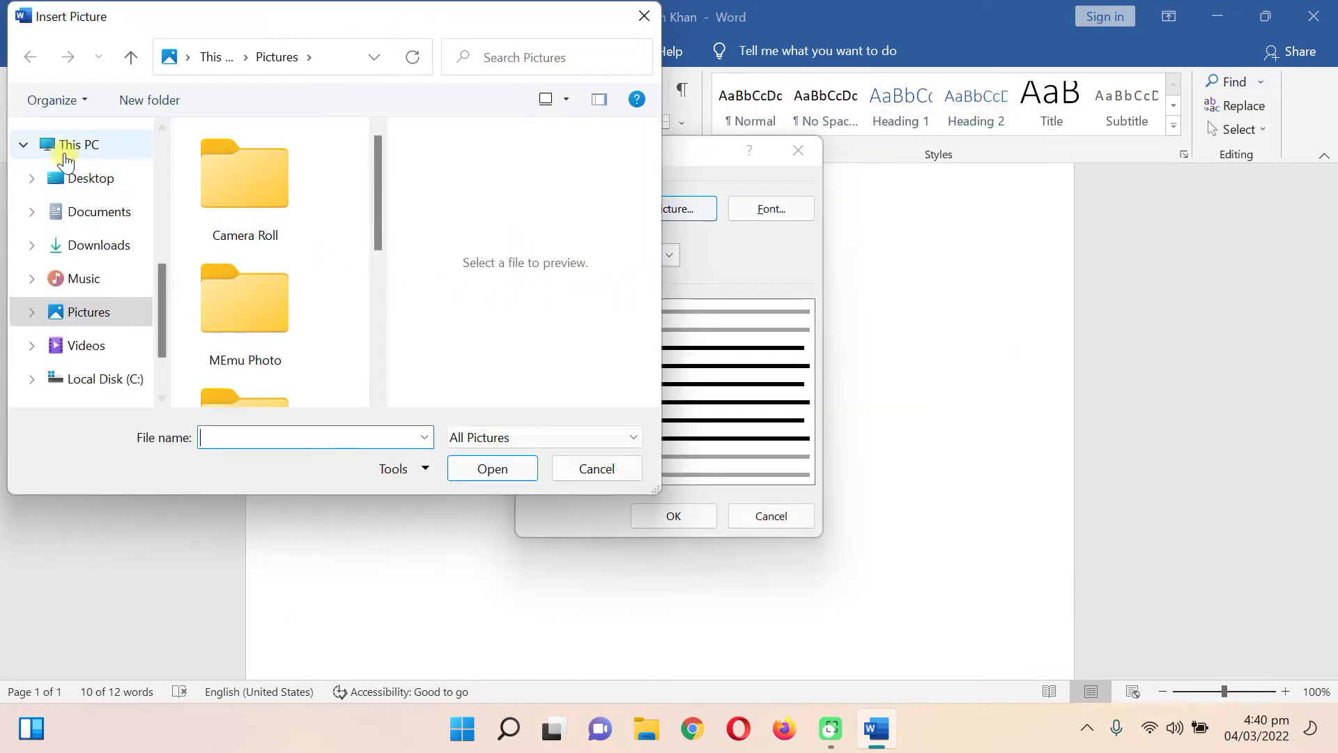
click(82, 183)
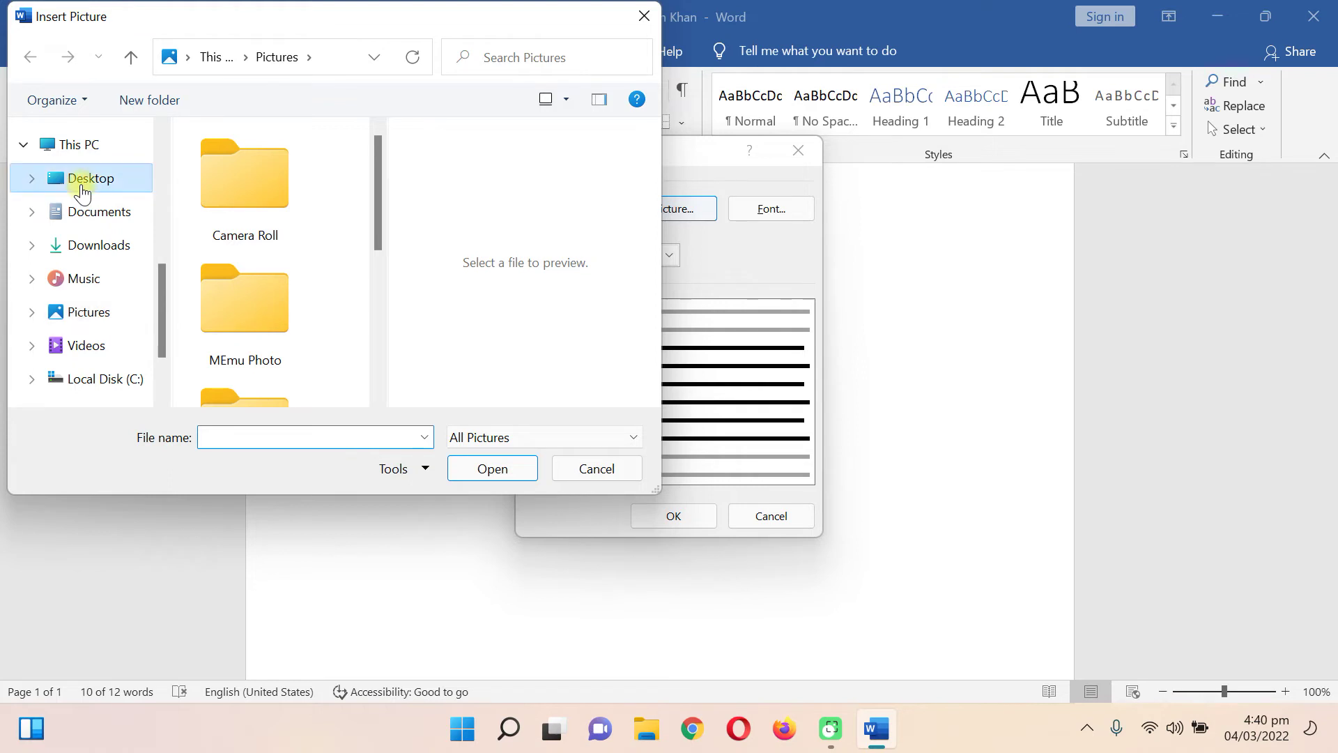
click(85, 222)
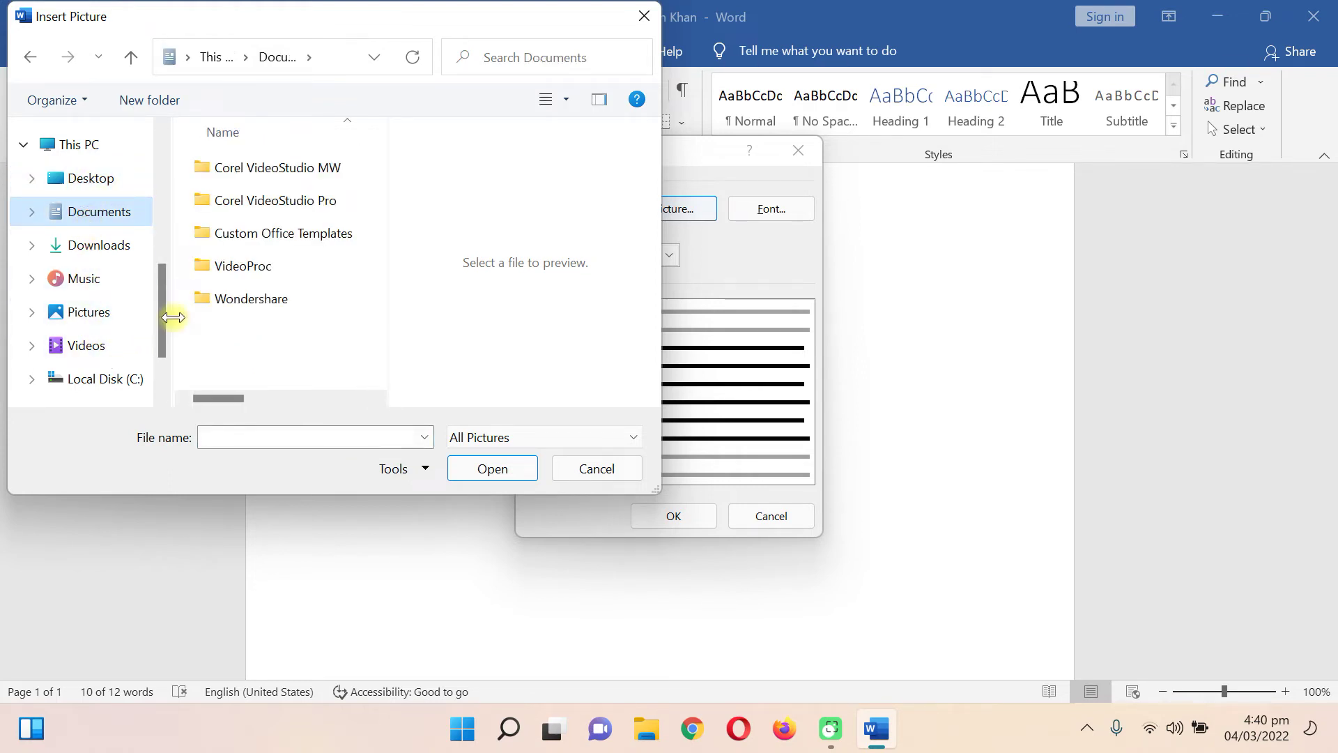
drag(164, 311, 162, 322)
click(97, 271)
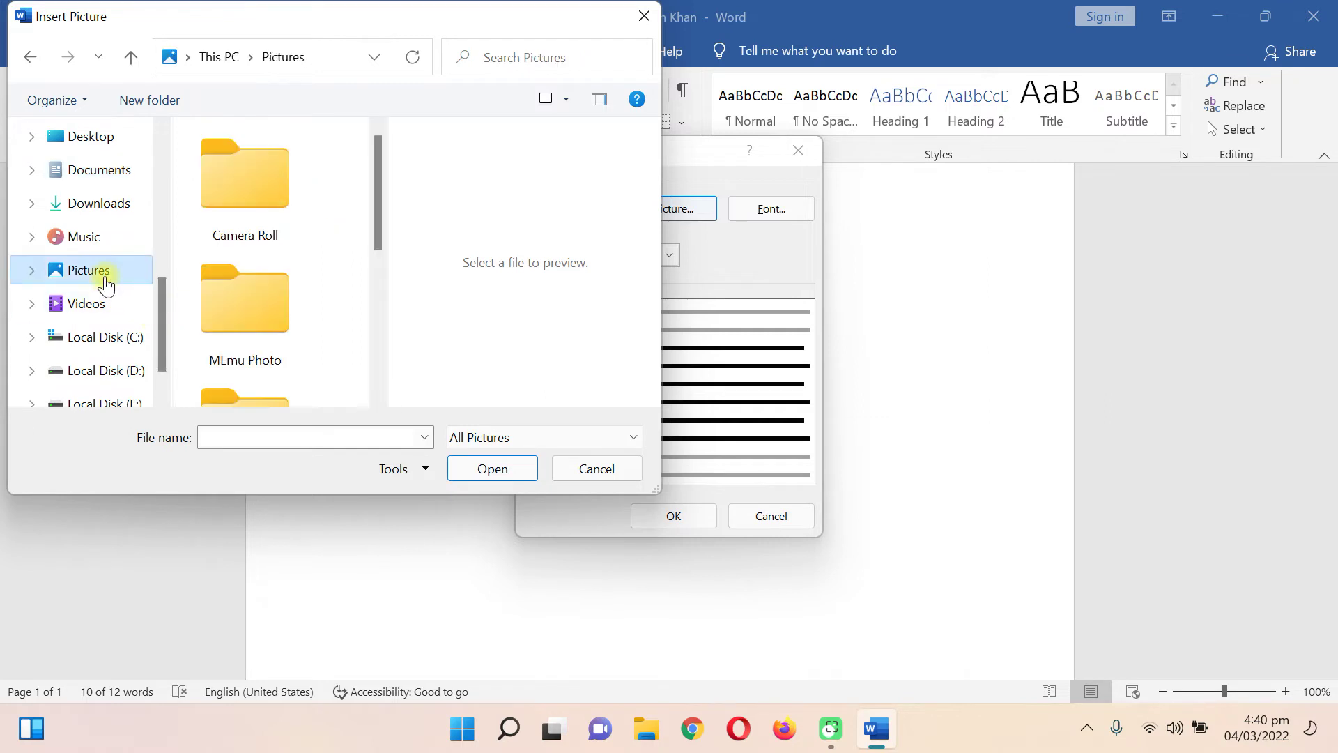
double_click(226, 274)
click(29, 56)
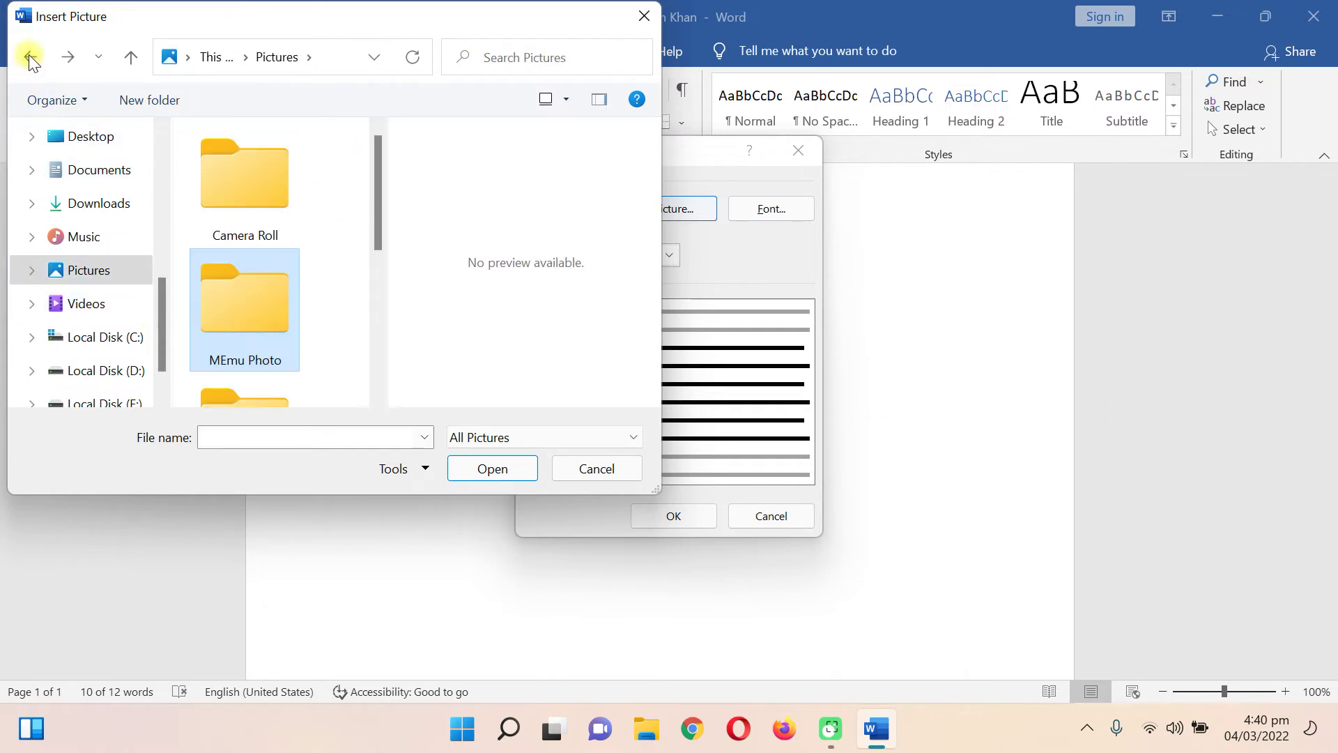
click(30, 55)
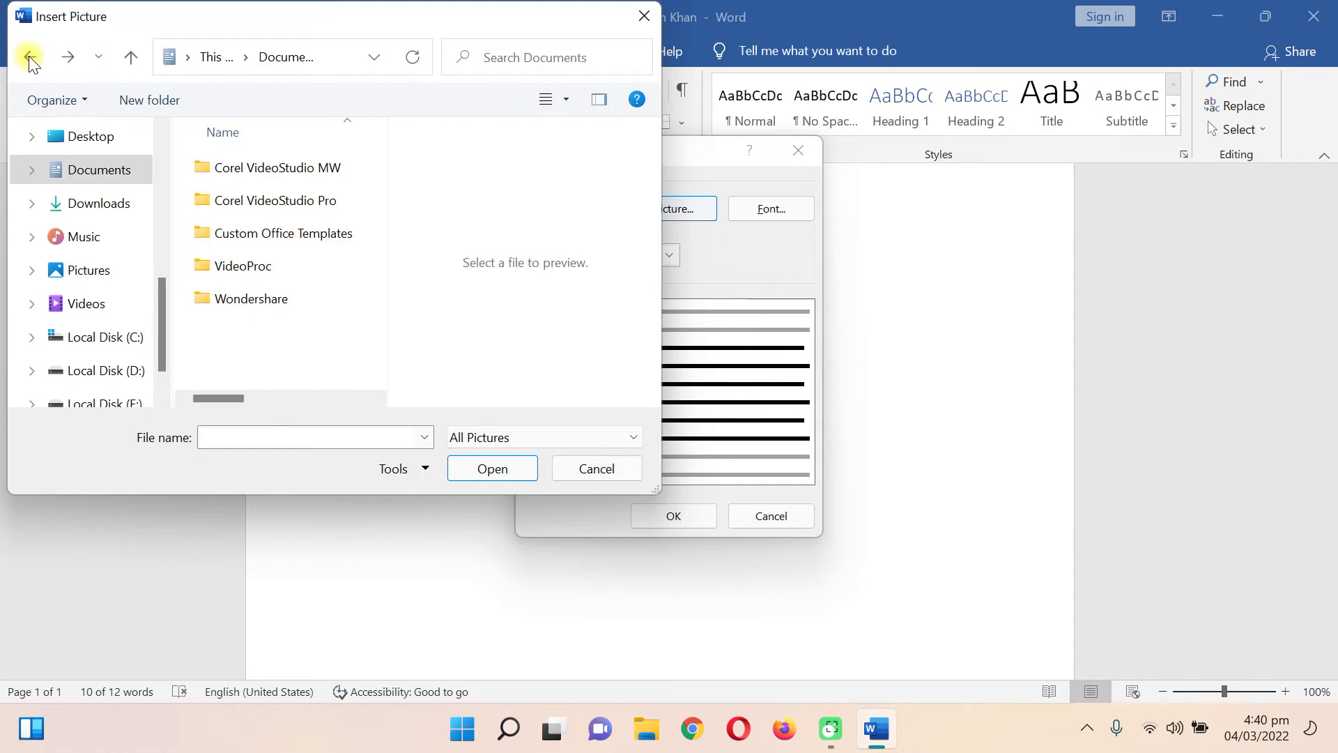
double_click(253, 169)
double_click(240, 169)
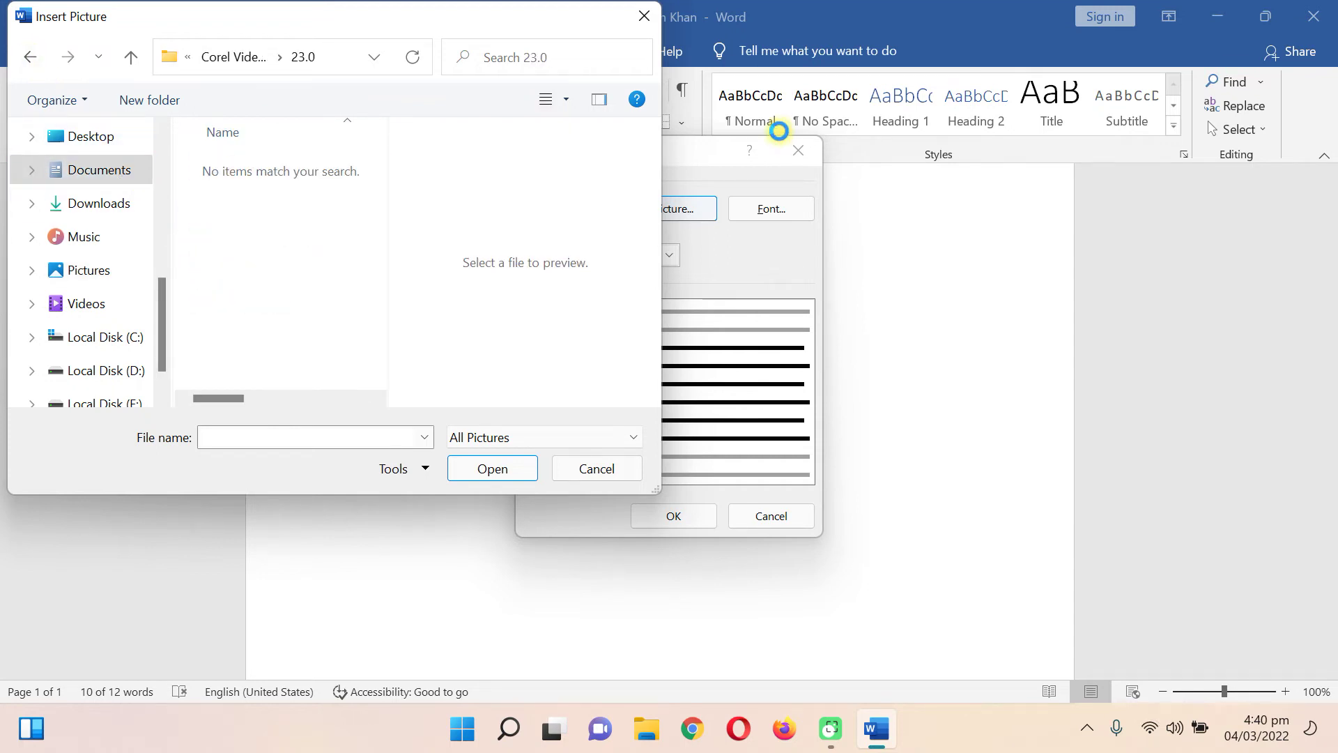
click(645, 18)
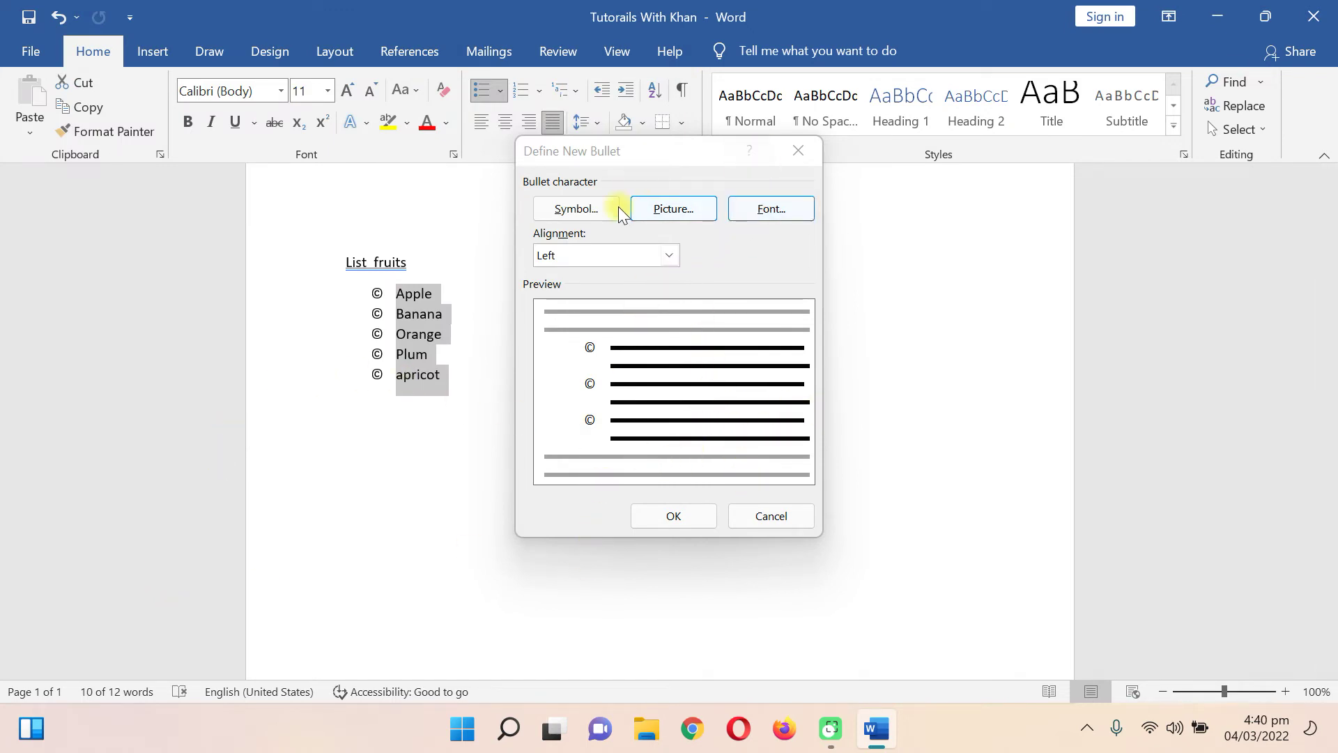
- Set the bullet font to Bold Italic size 12, then show the Numbering Library
click(773, 210)
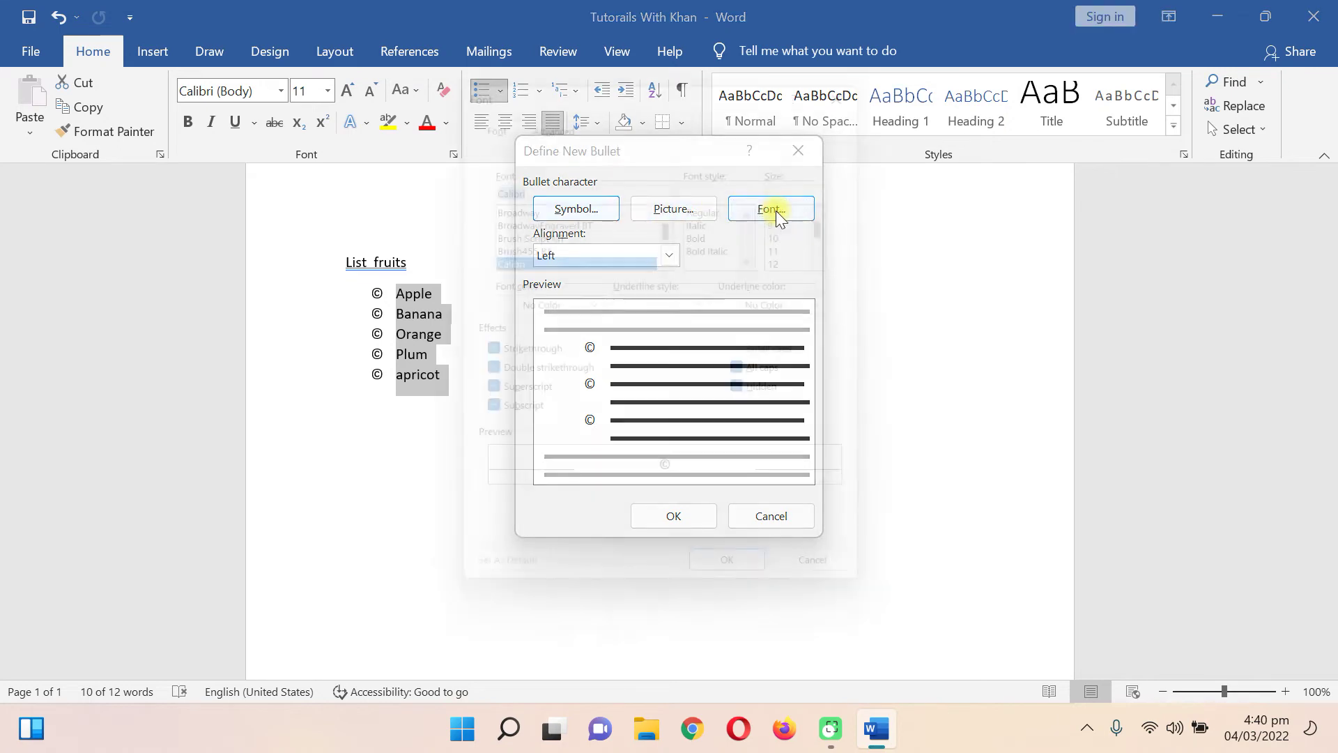
click(718, 243)
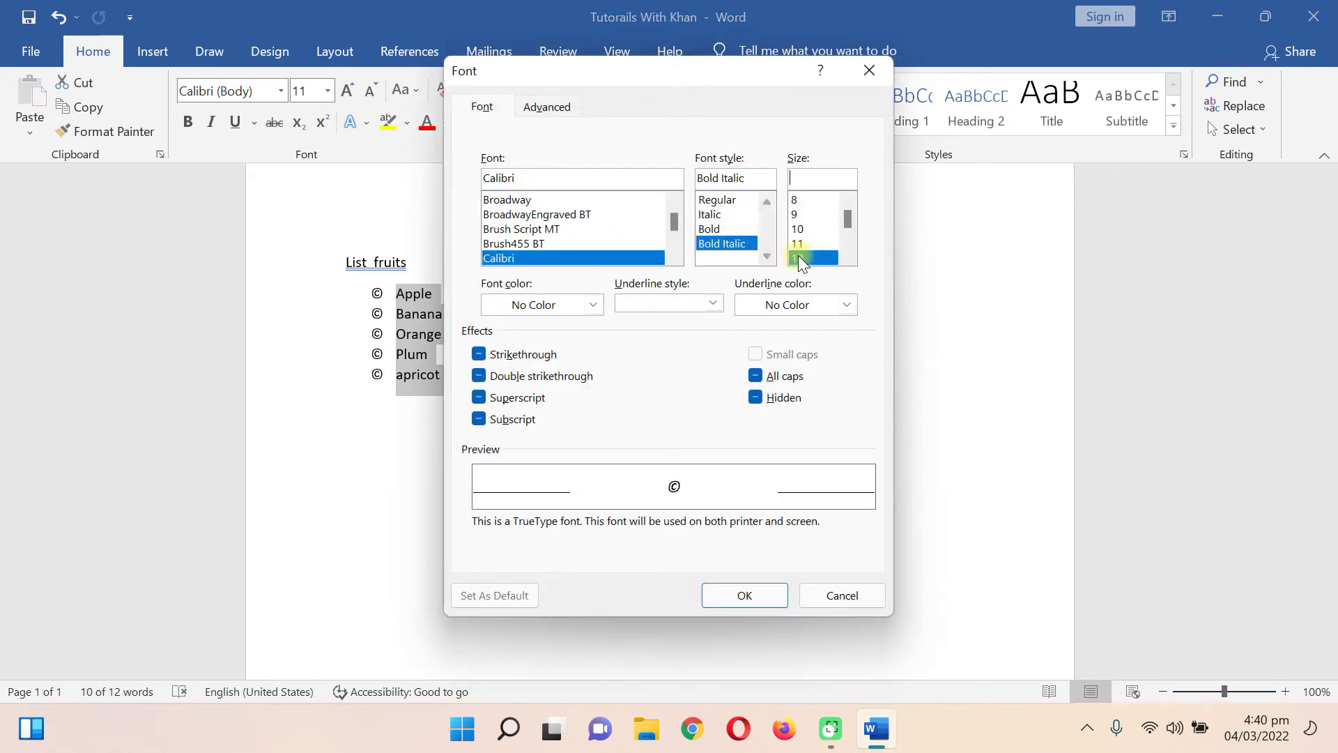
click(798, 258)
click(747, 594)
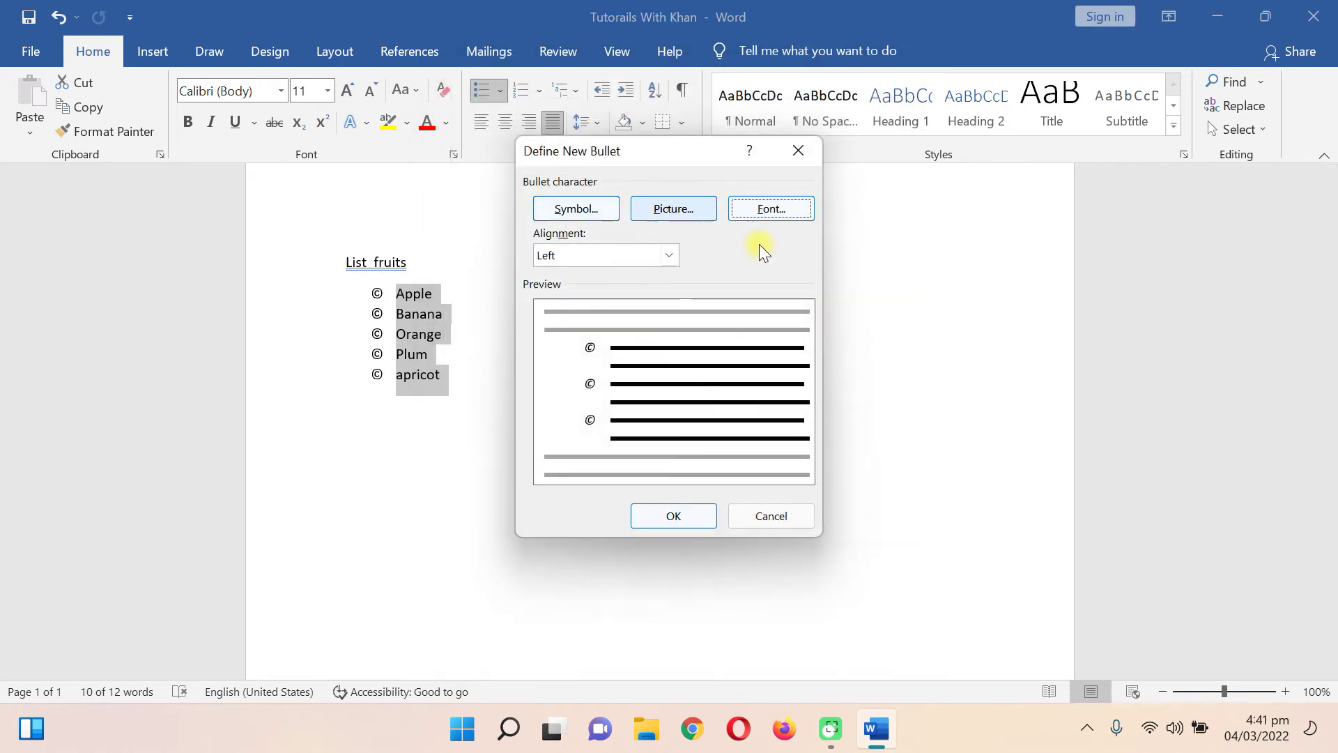
click(811, 152)
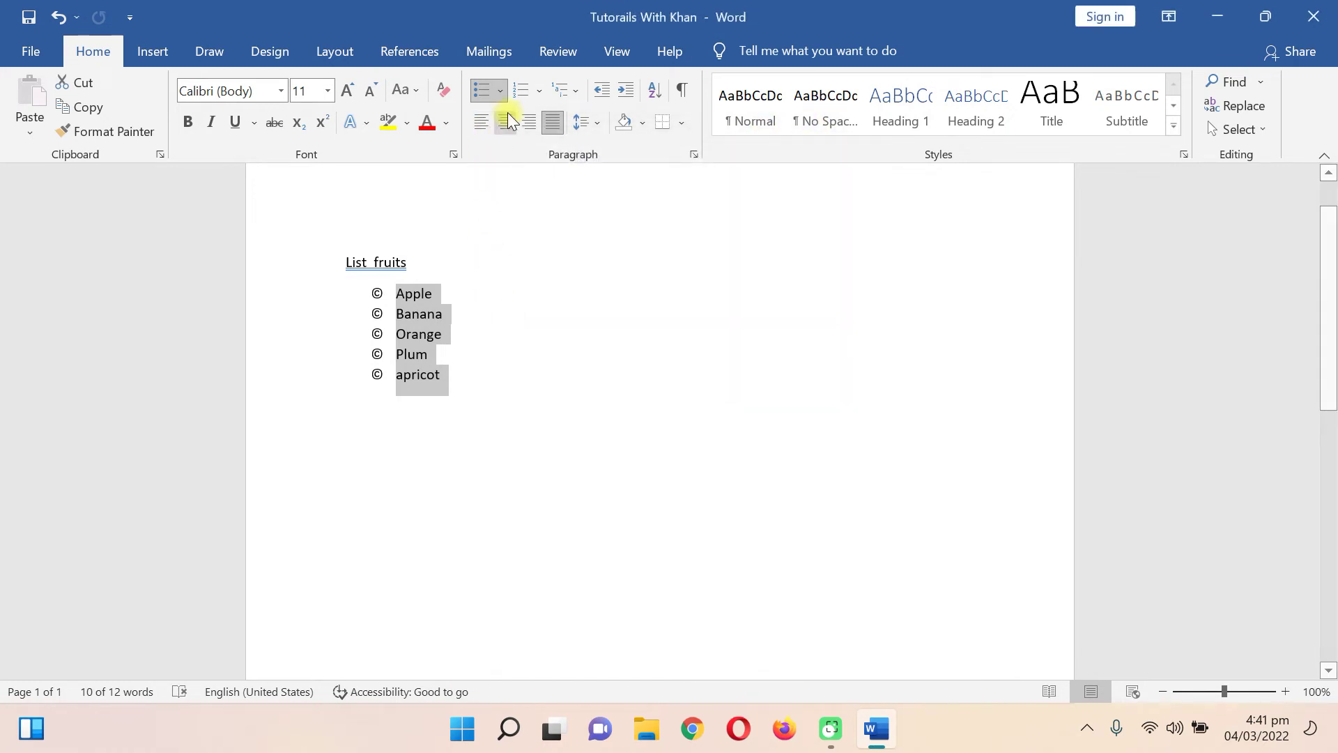
click(541, 93)
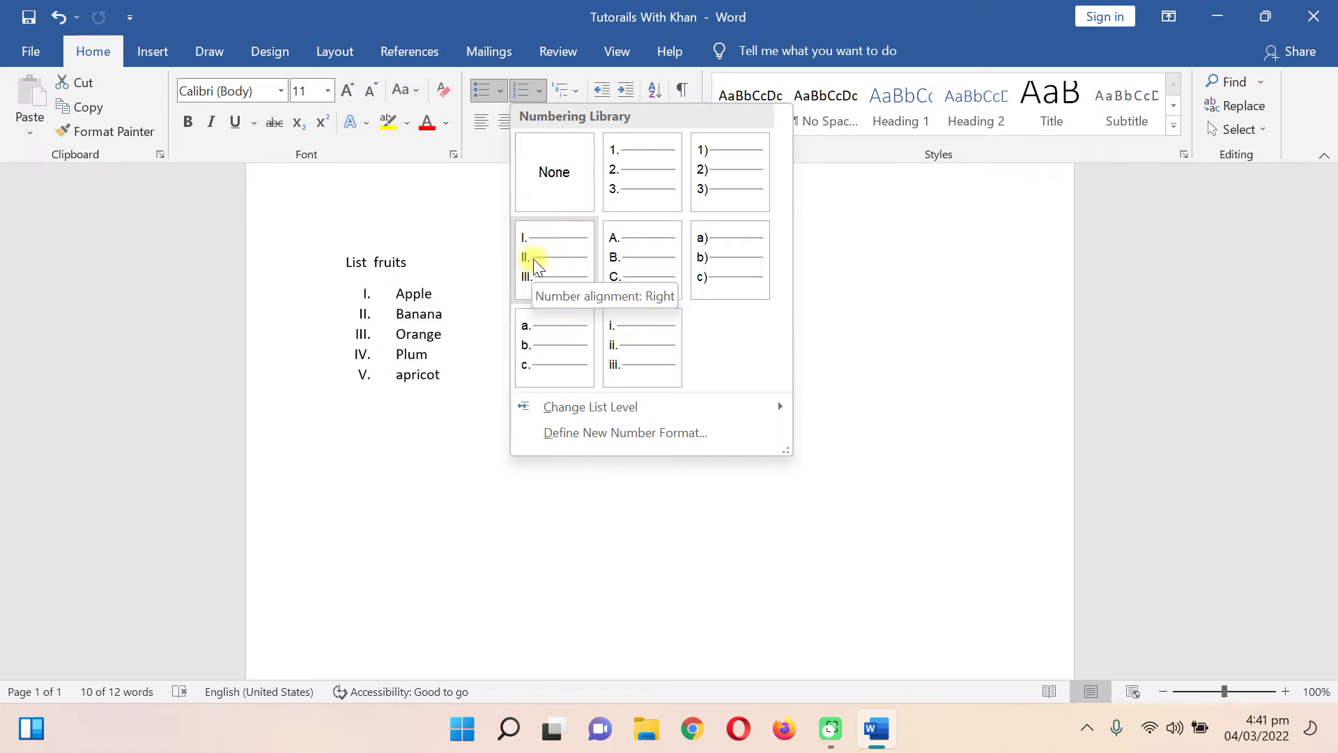
- Choose None numbering so the fruits are plain indented lines, then select the list
click(567, 174)
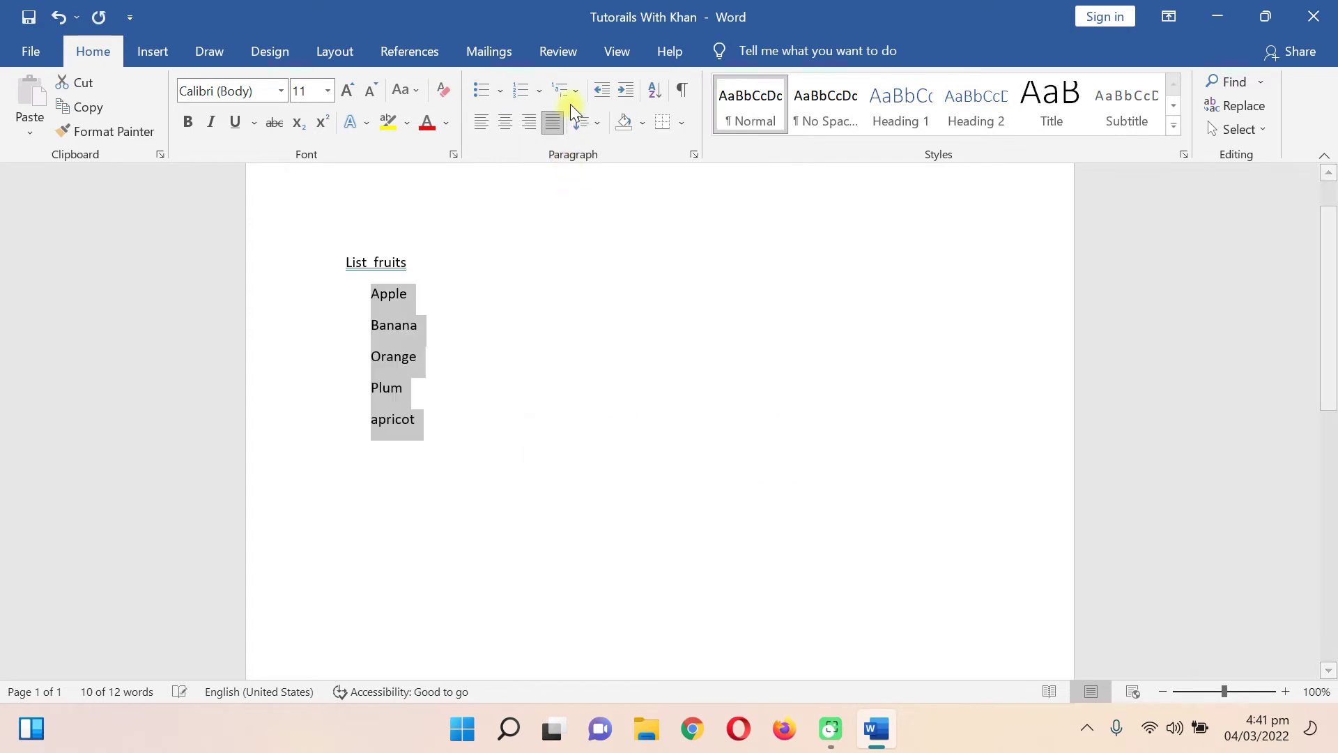
click(574, 90)
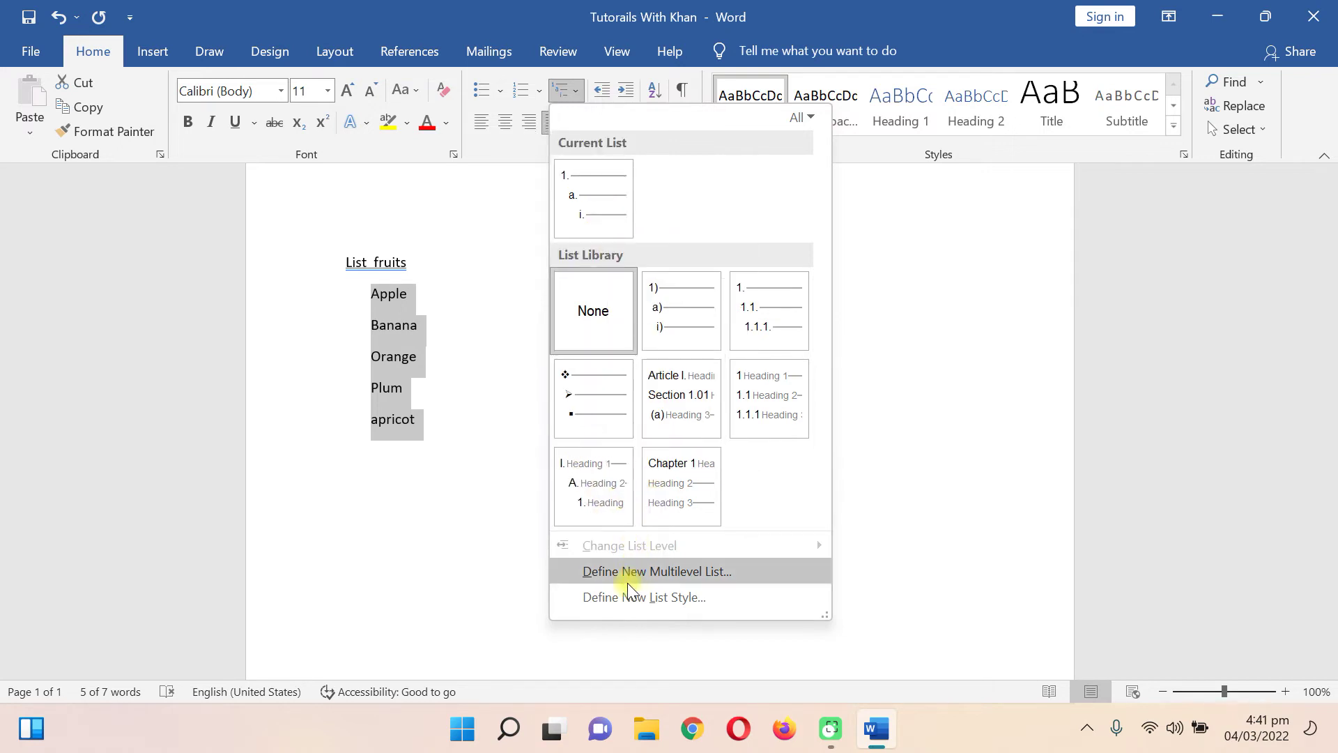
click(488, 195)
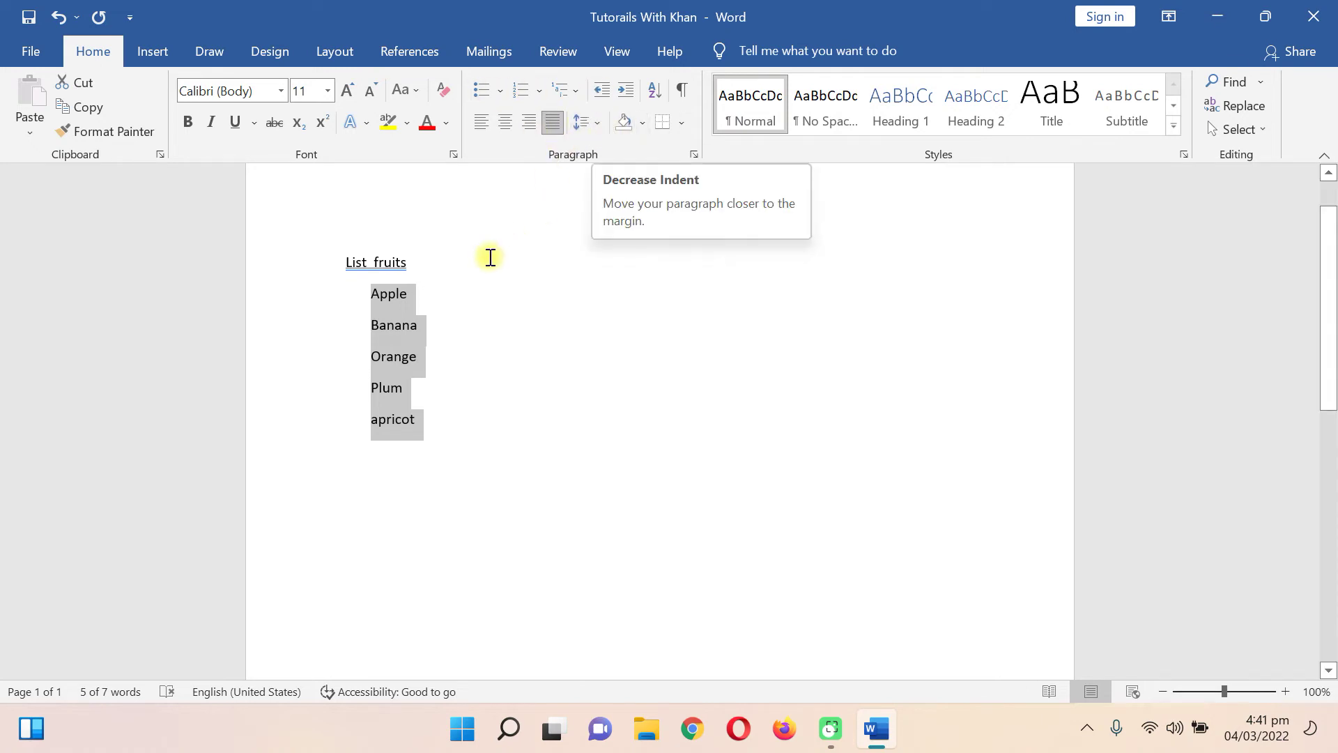
mouse_move(349, 262)
mouse_down()
mouse_move(405, 337)
mouse_move(416, 436)
mouse_up()
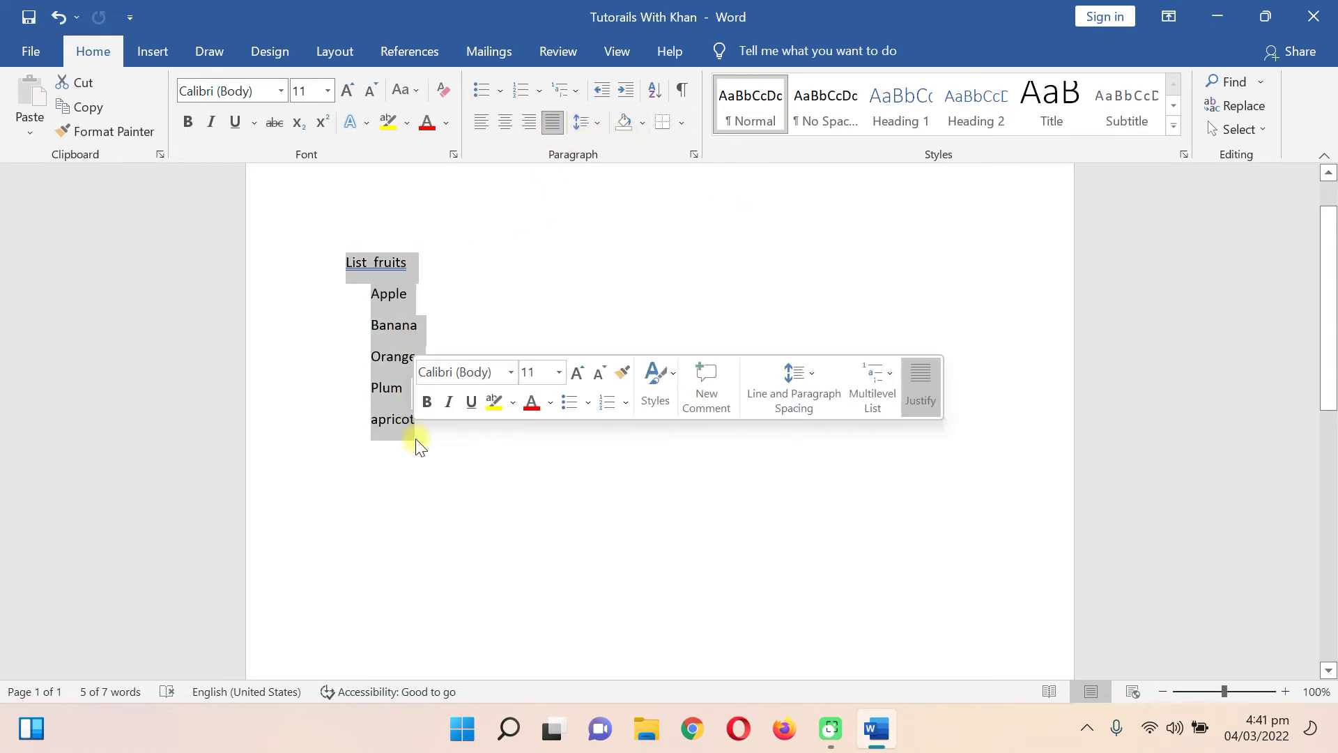
- Delete the fruit list and generate five sample paragraphs with =rand()
key(Delete)
text(rand)
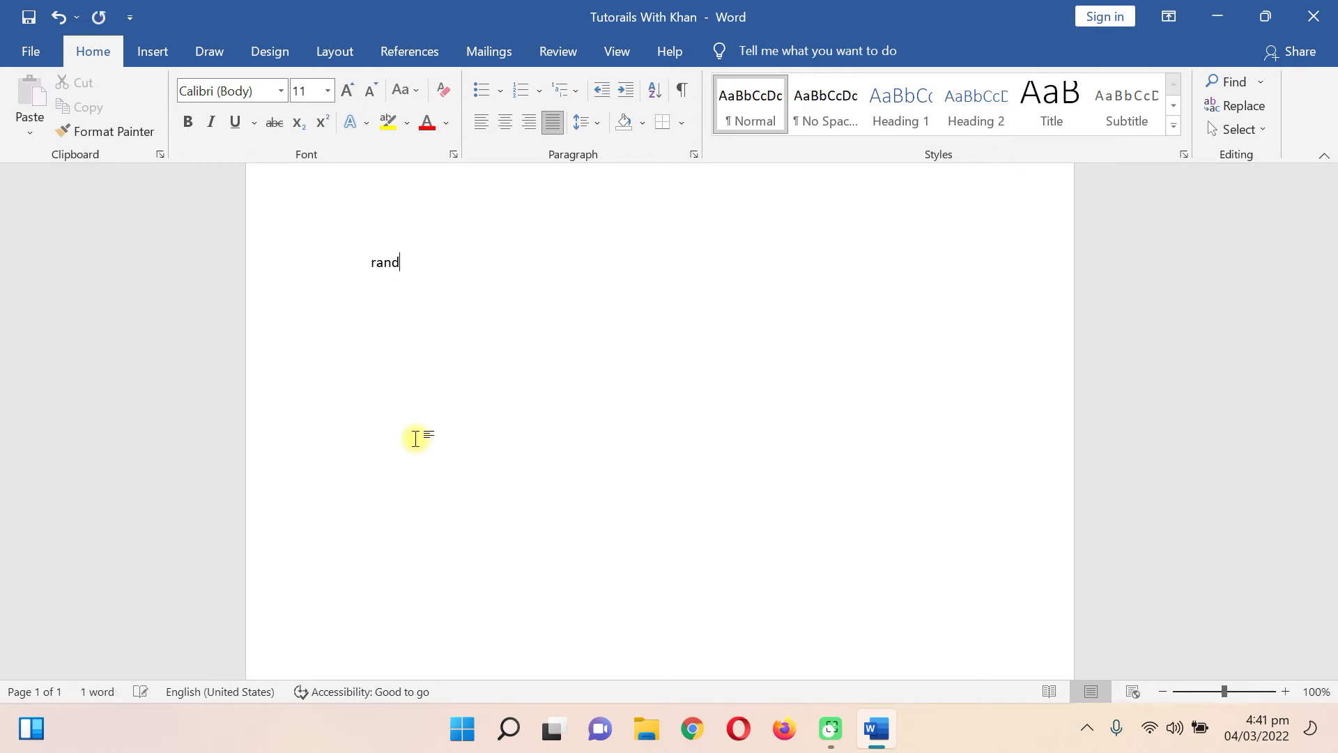
key(BackSpace)
key(BackSpace)
text(and*)()
key(BackSpace)
key(BackSpace)
text(())
key(Return)
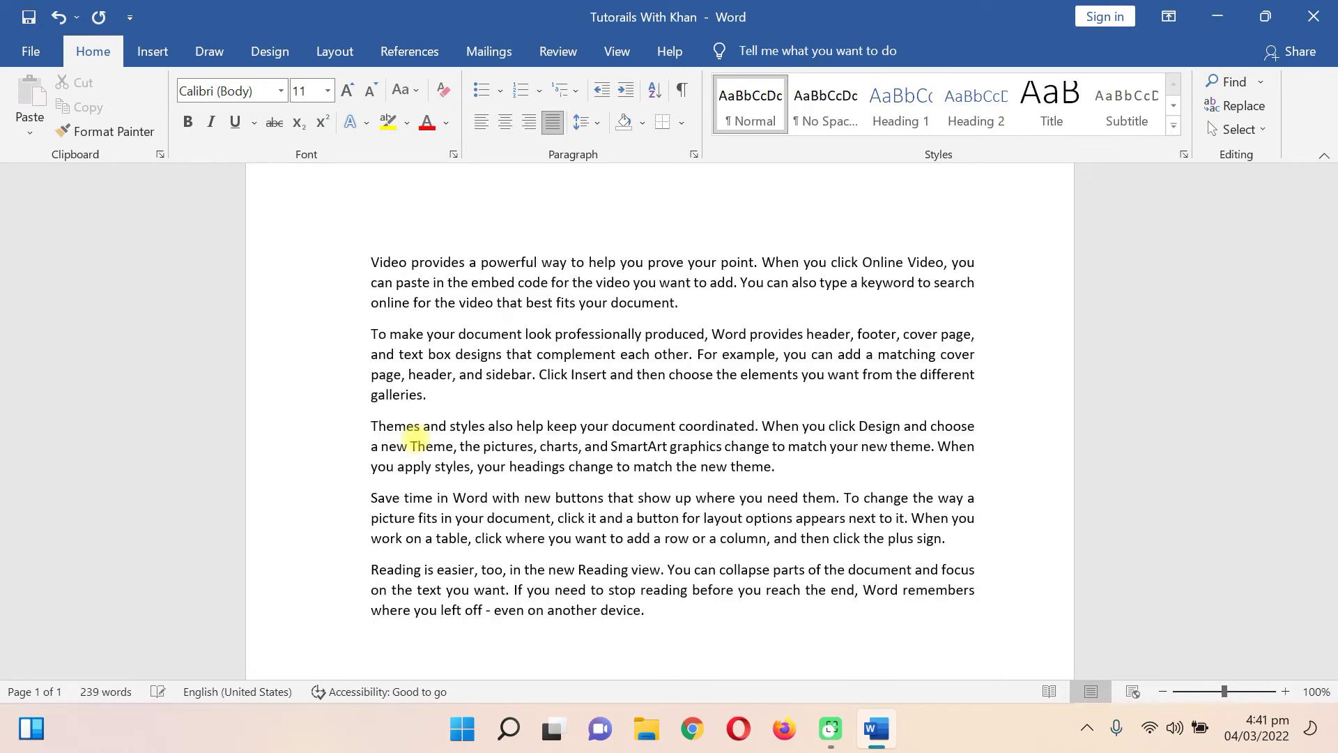
- Indent the sample paragraphs seven steps right, then decrease the indent back toward the margin
drag(364, 245, 683, 612)
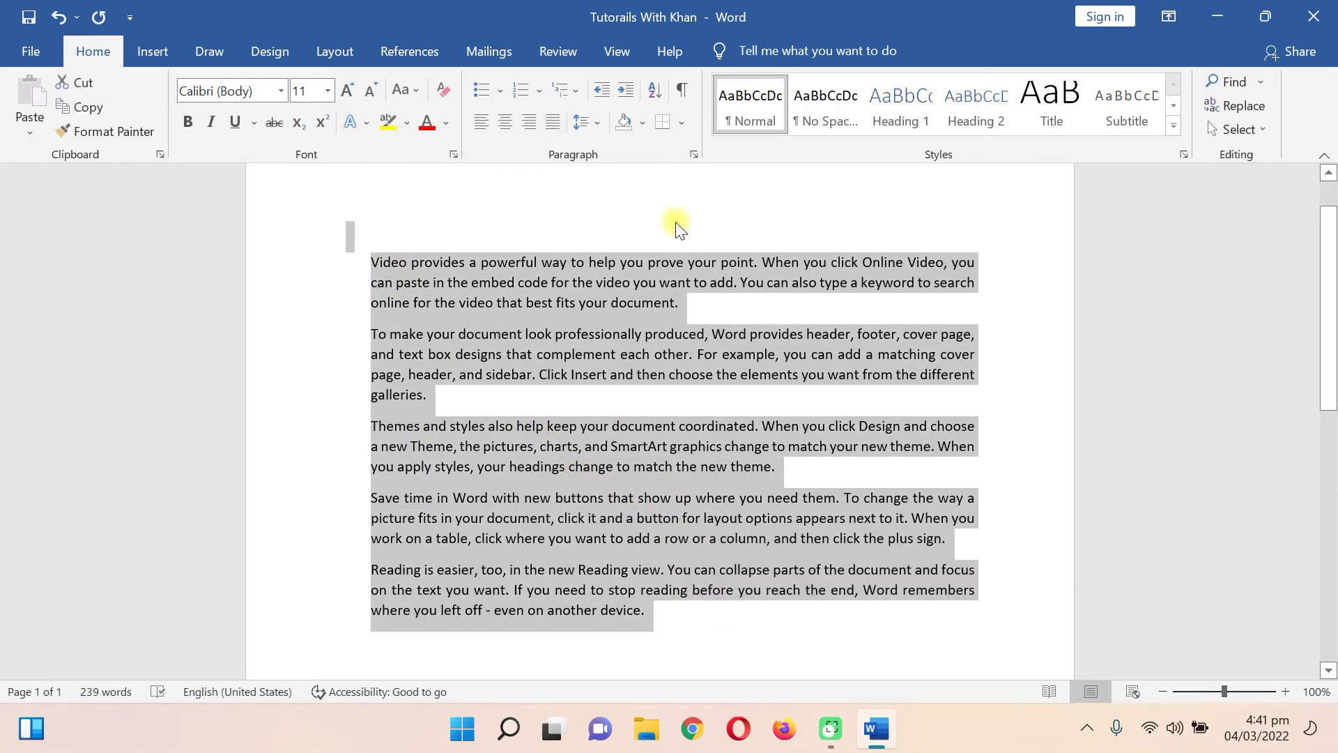
click(624, 90)
click(625, 90)
click(624, 90)
click(624, 90)
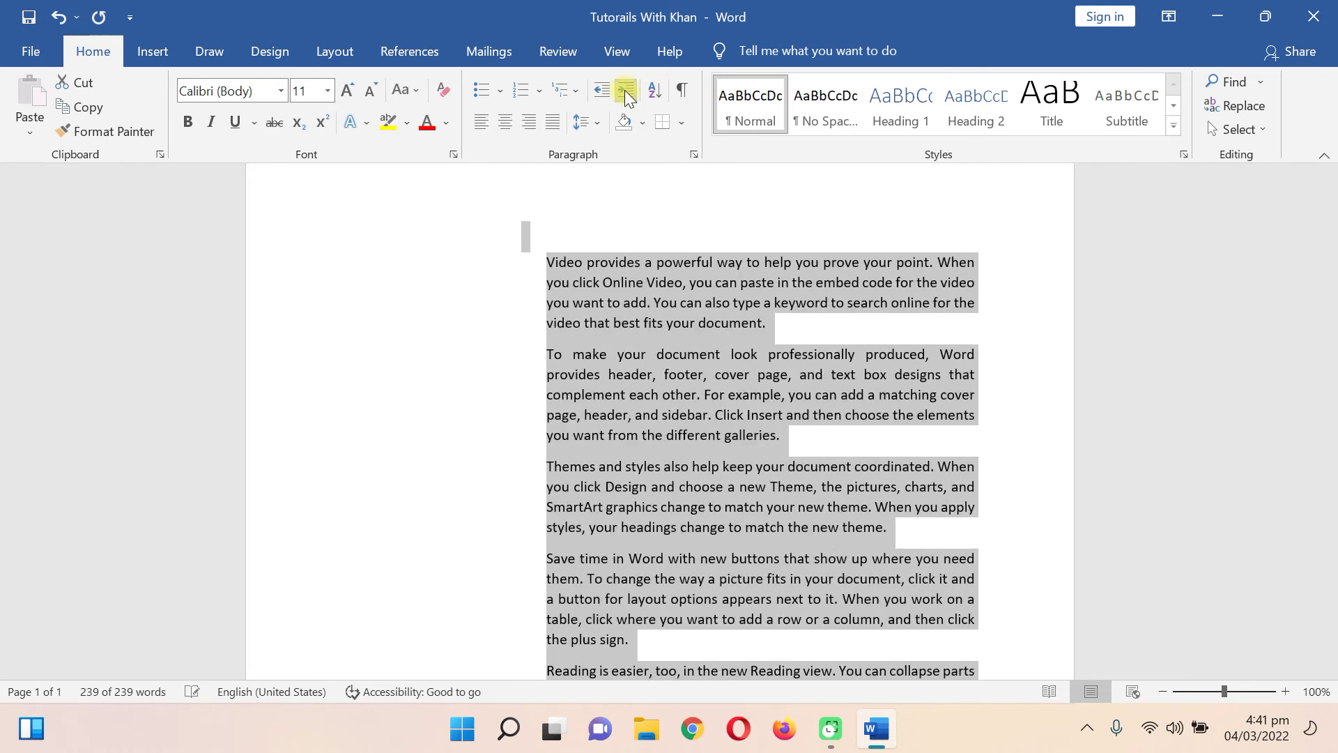
click(624, 89)
click(624, 90)
click(624, 89)
click(625, 90)
click(624, 90)
click(624, 89)
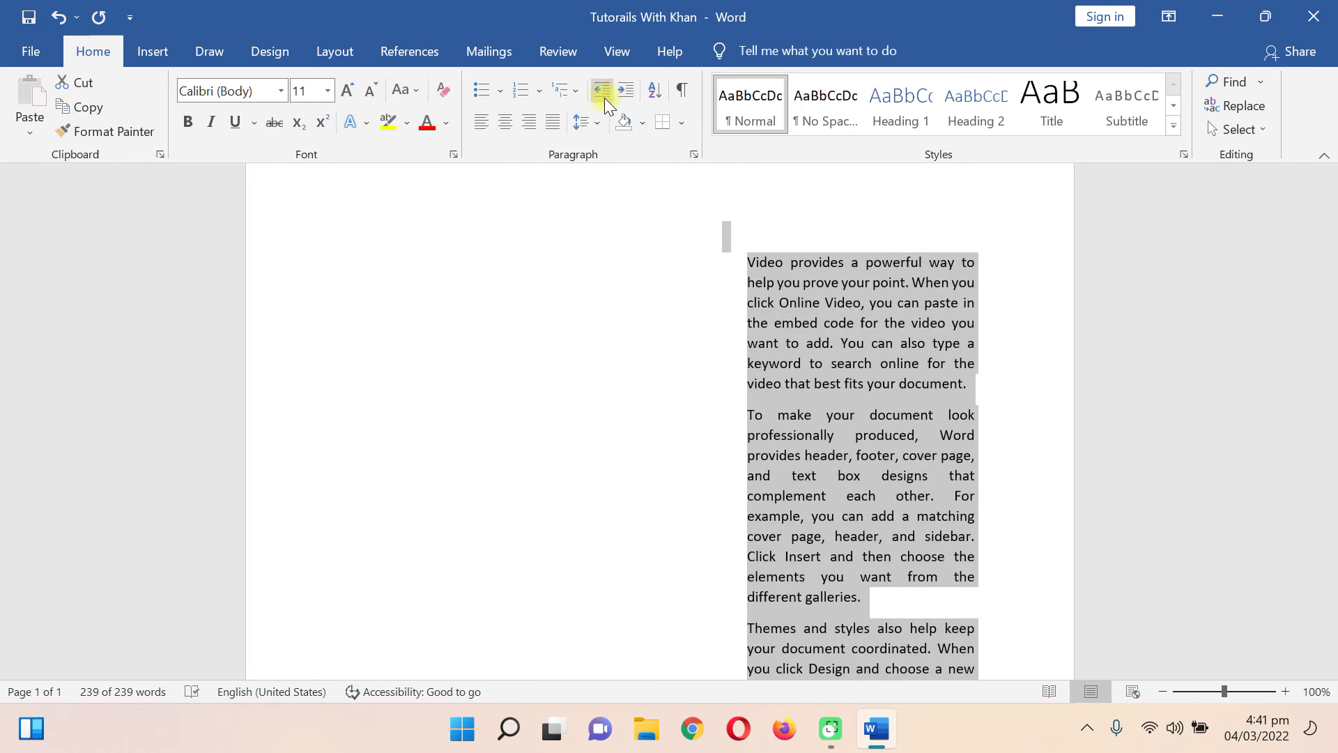
click(603, 90)
click(604, 90)
click(604, 91)
click(603, 90)
click(603, 90)
click(604, 91)
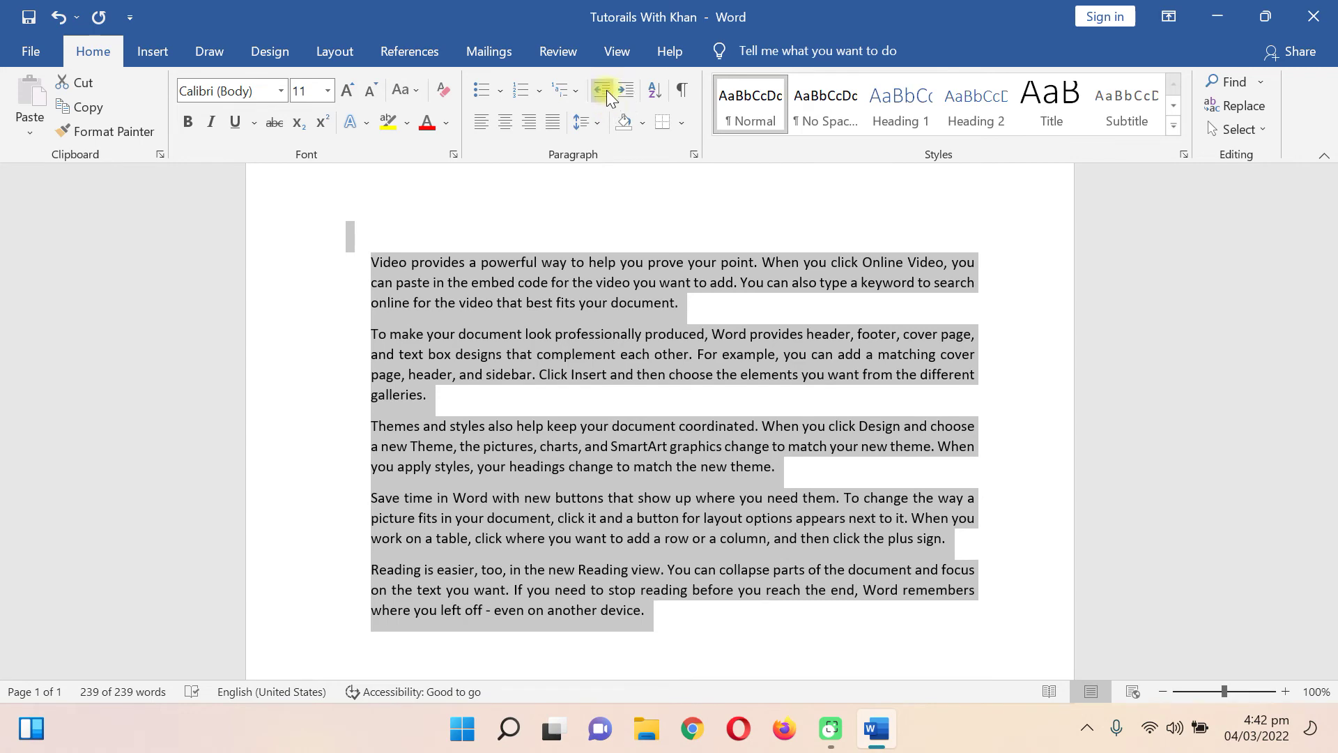
- Look at the paragraph Shading colours, then open the Borders dropdown for the sample text
click(640, 122)
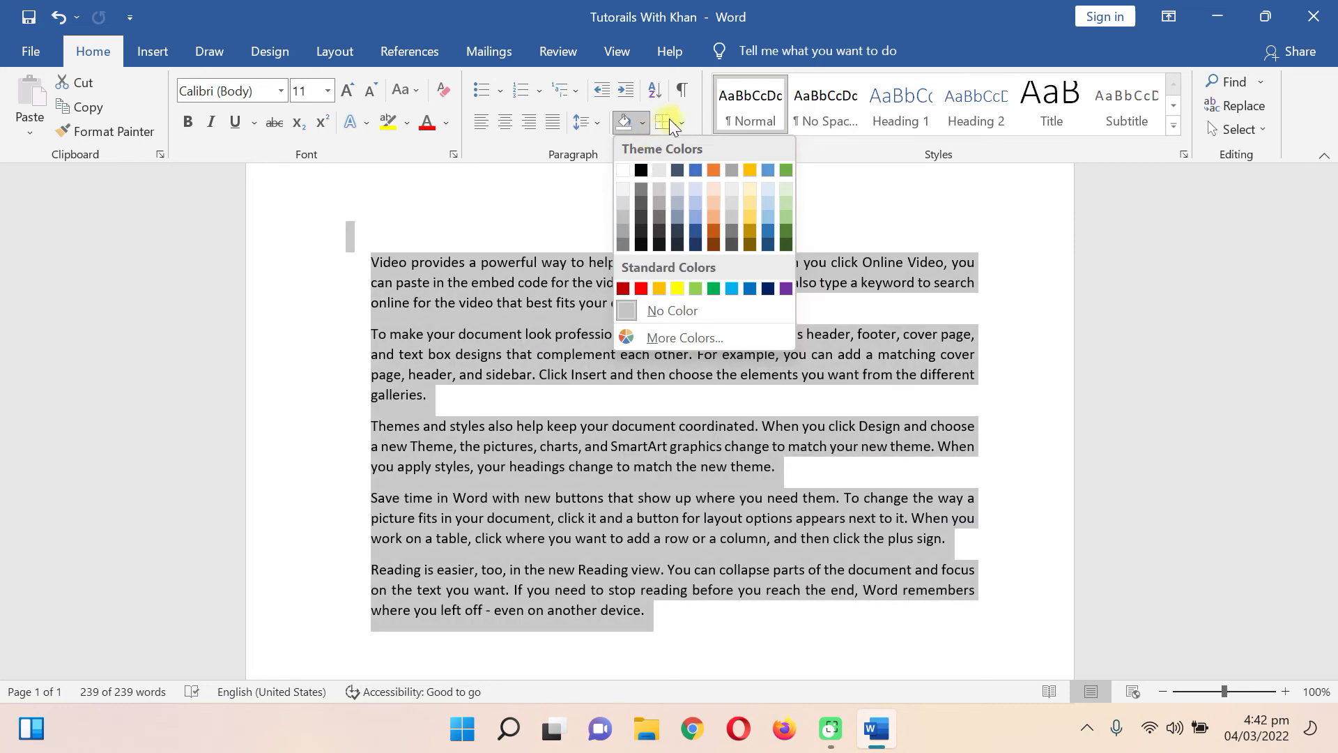
click(683, 124)
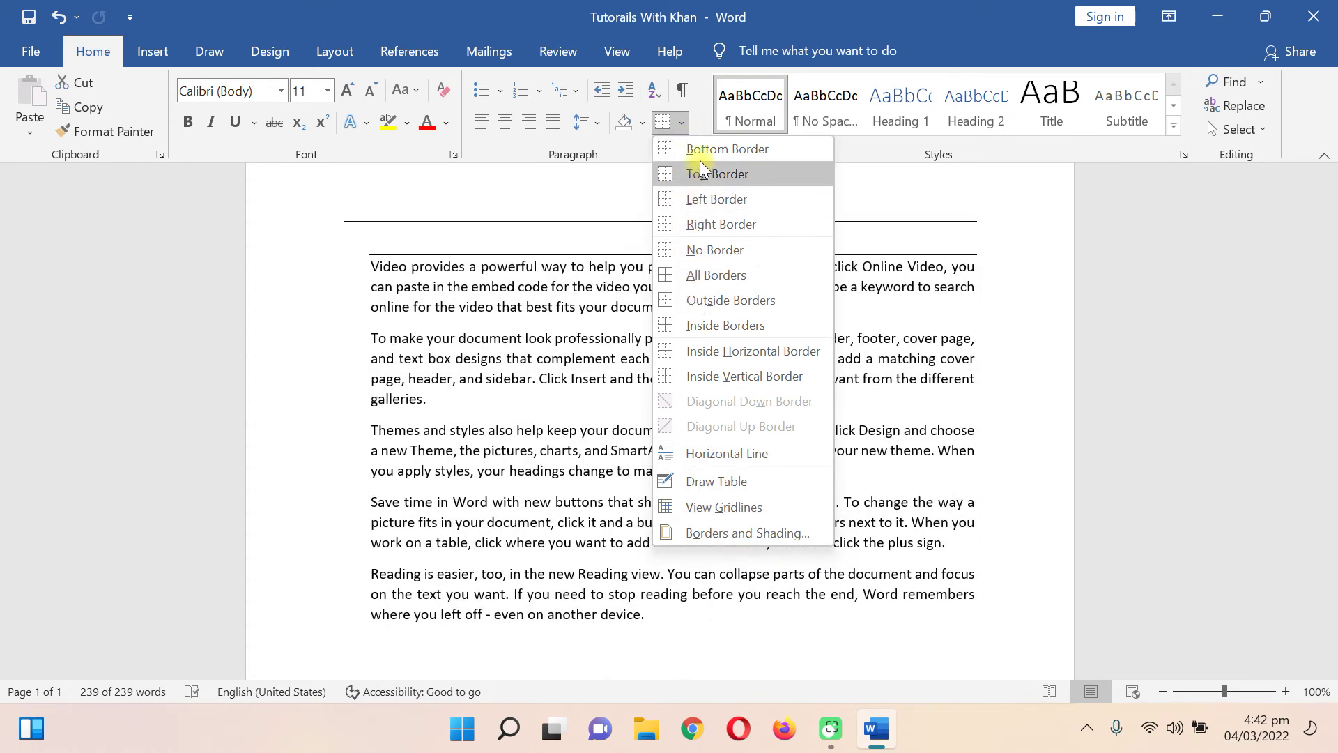
- Dismiss the Borders menu, leaving the paragraphs without any border
click(591, 178)
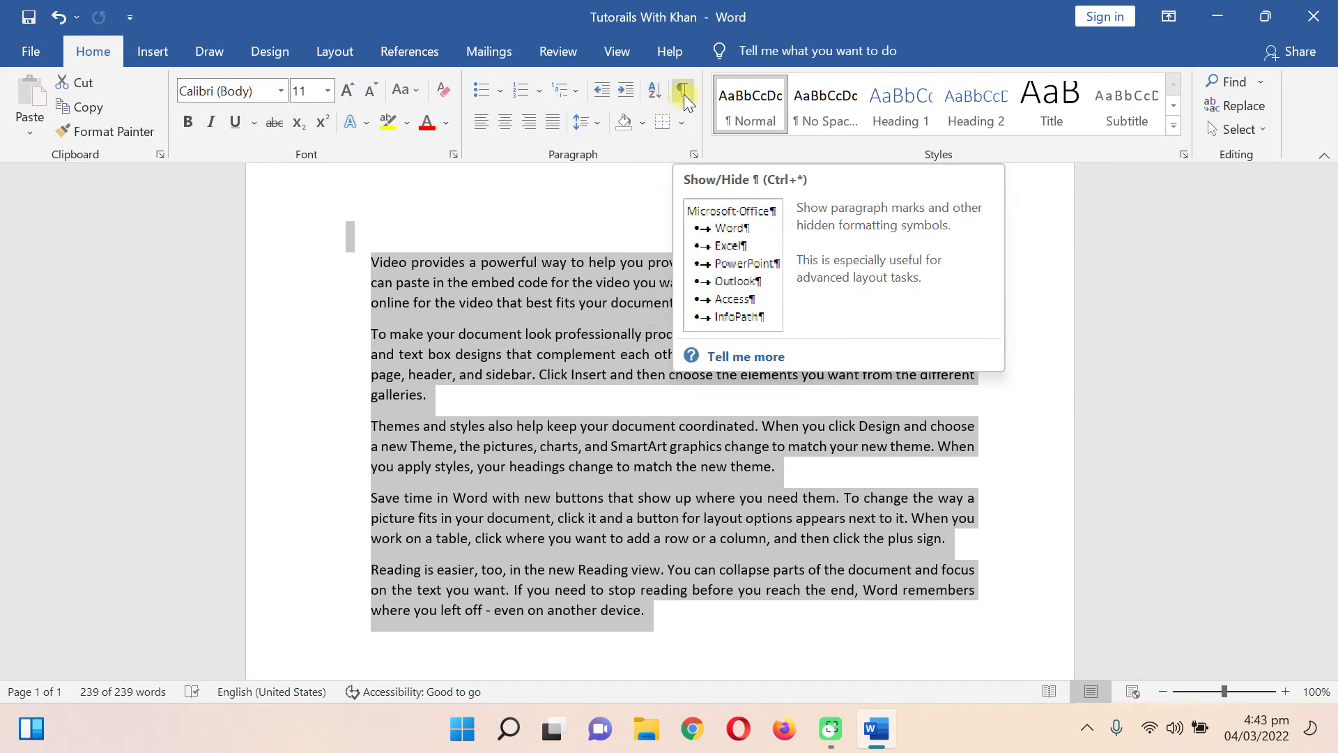
- Insert a blank paragraph after the first sample paragraph ending 'document.'
click(547, 230)
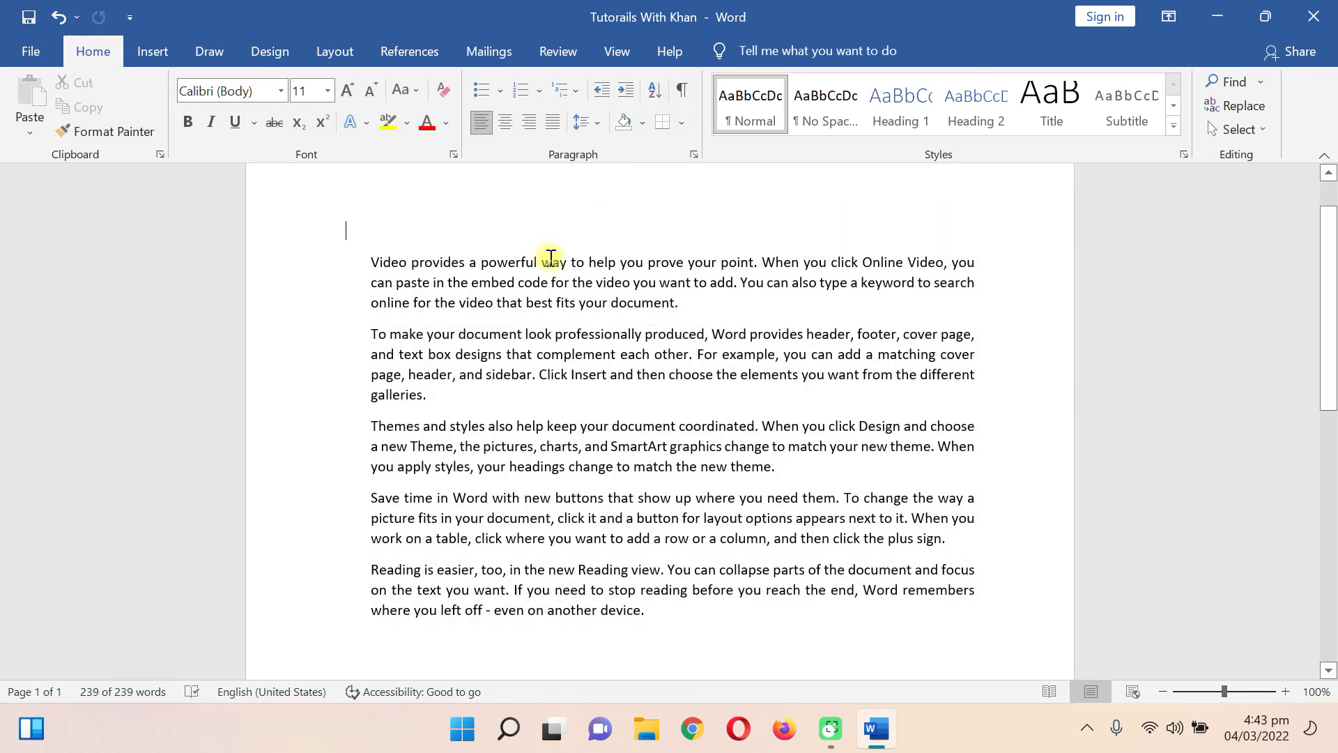
click(685, 302)
key(Return)
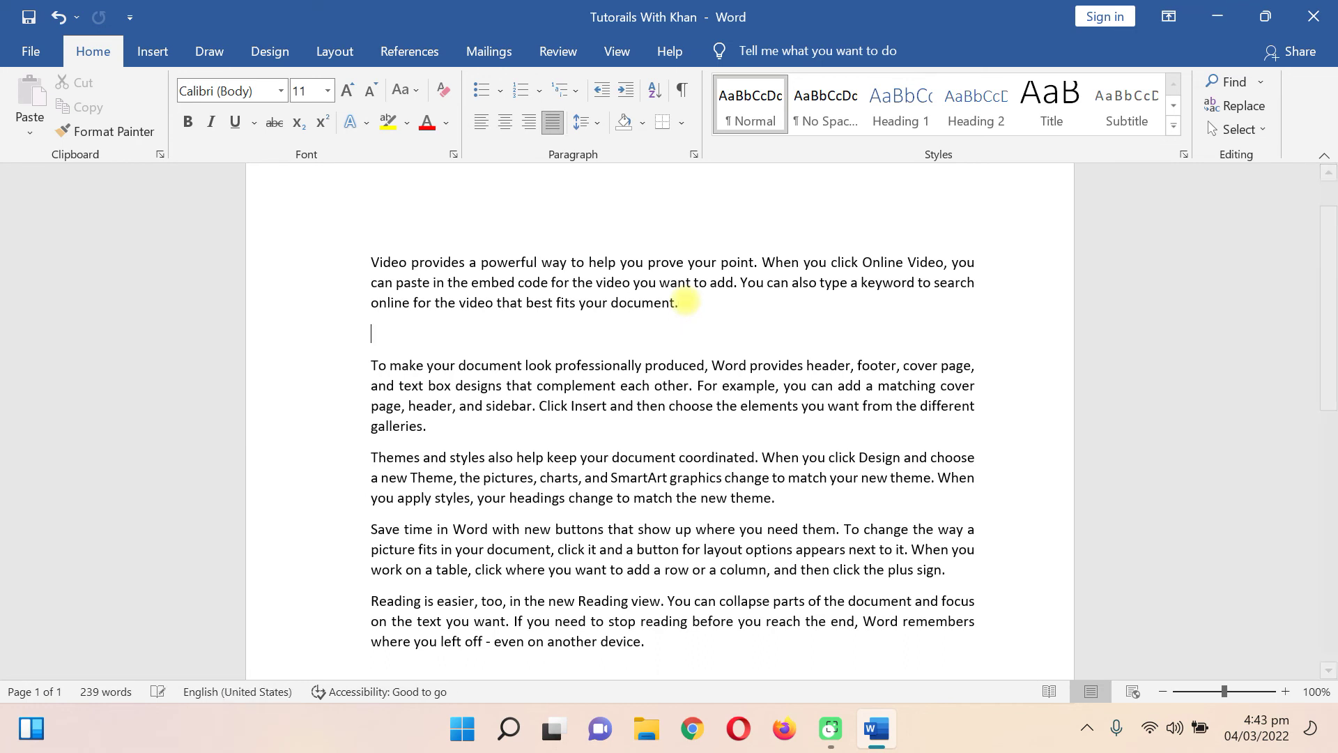
- Add several blank paragraphs after 'galleries.' and turn on Show/Hide ¶ formatting marks
click(435, 426)
key(Return)
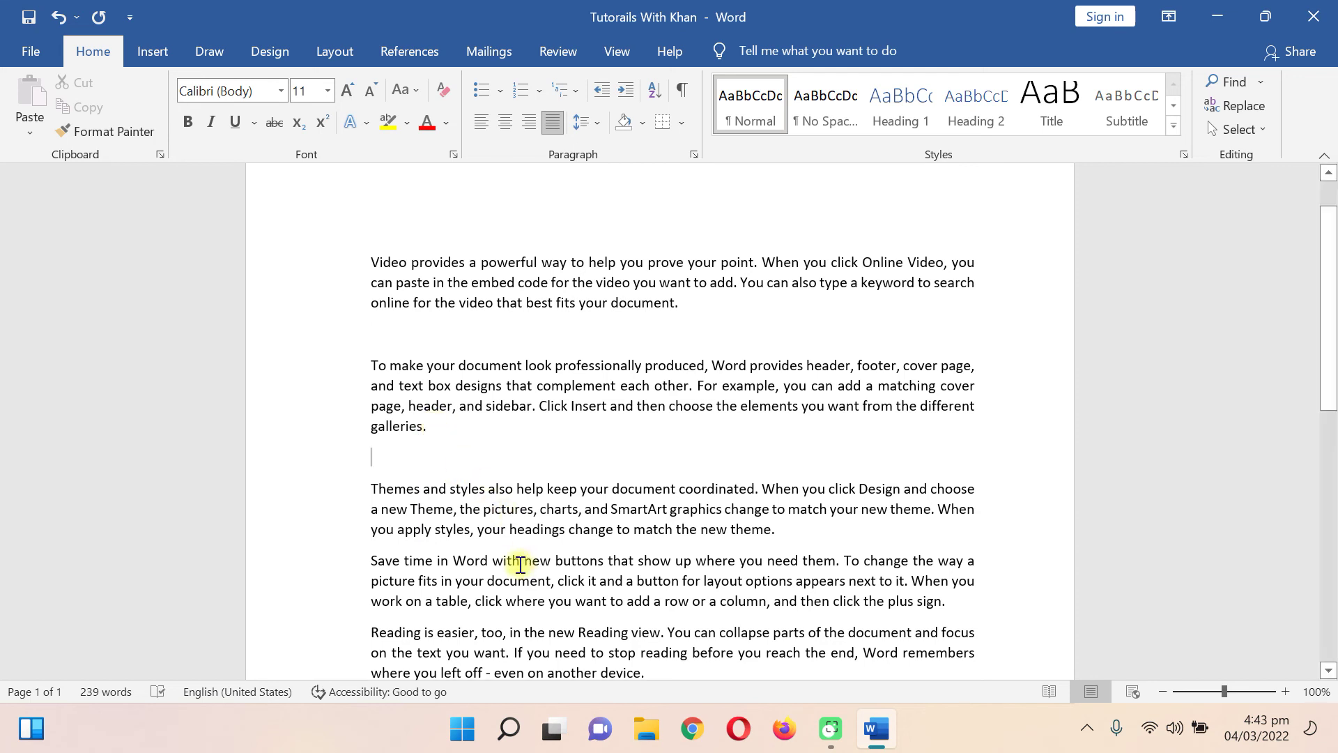
key(Return)
key(Return)
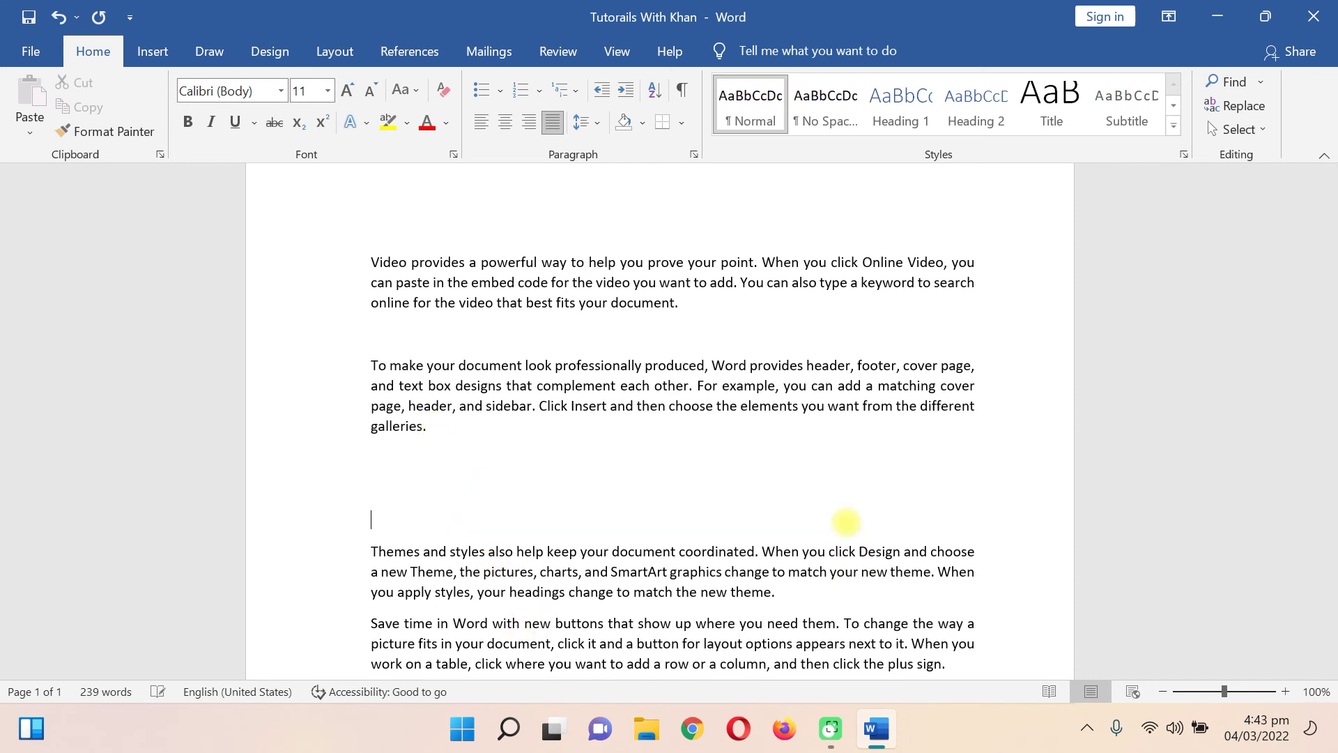
key(Return)
key(Return)
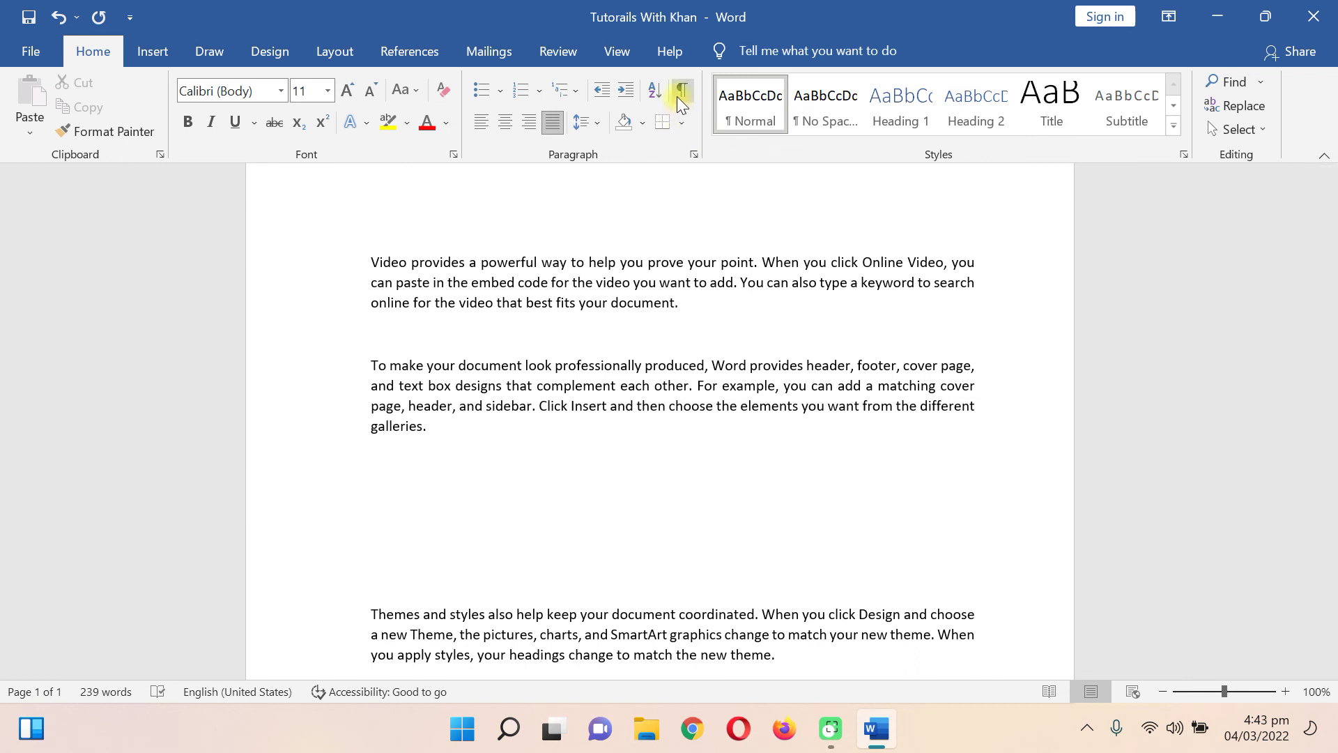
click(677, 96)
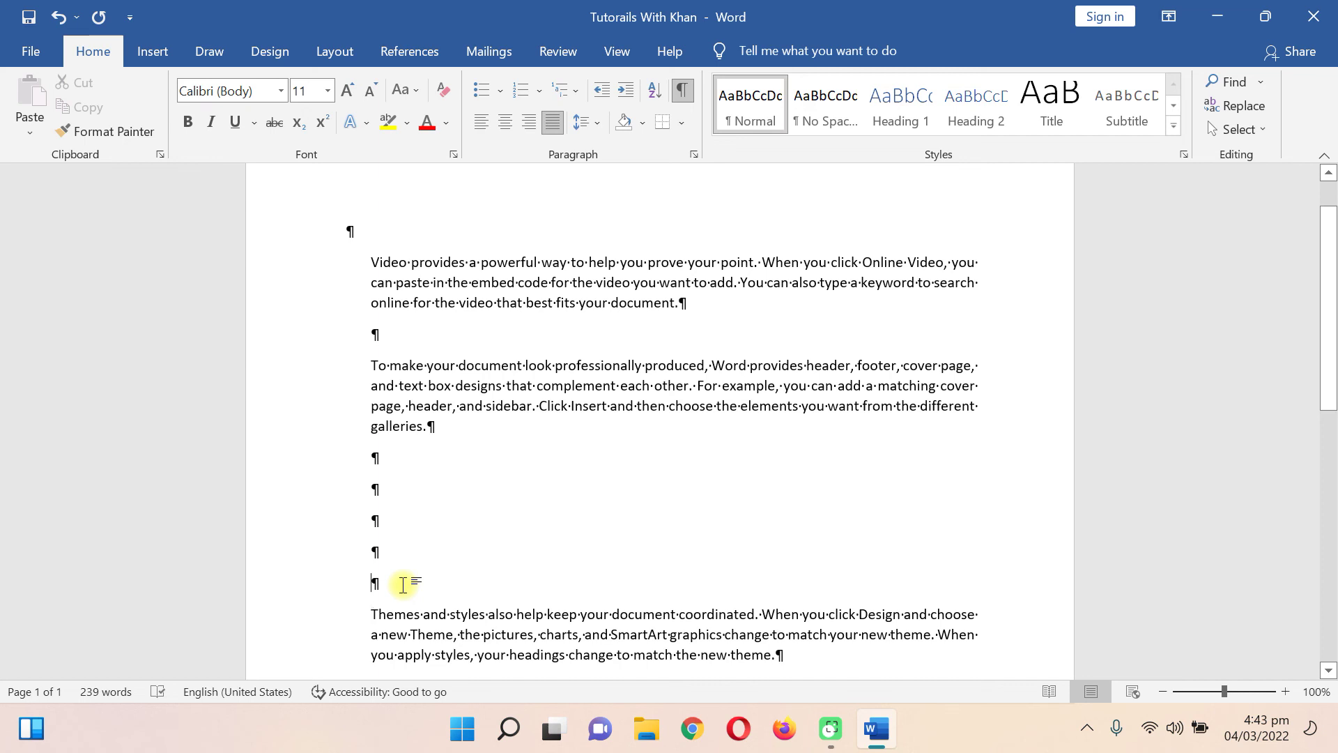
- Remove the blank paragraphs between the sample paragraphs and the empty ¶ at the top
key(BackSpace)
key(BackSpace)
key(BackSpace)
key(BackSpace)
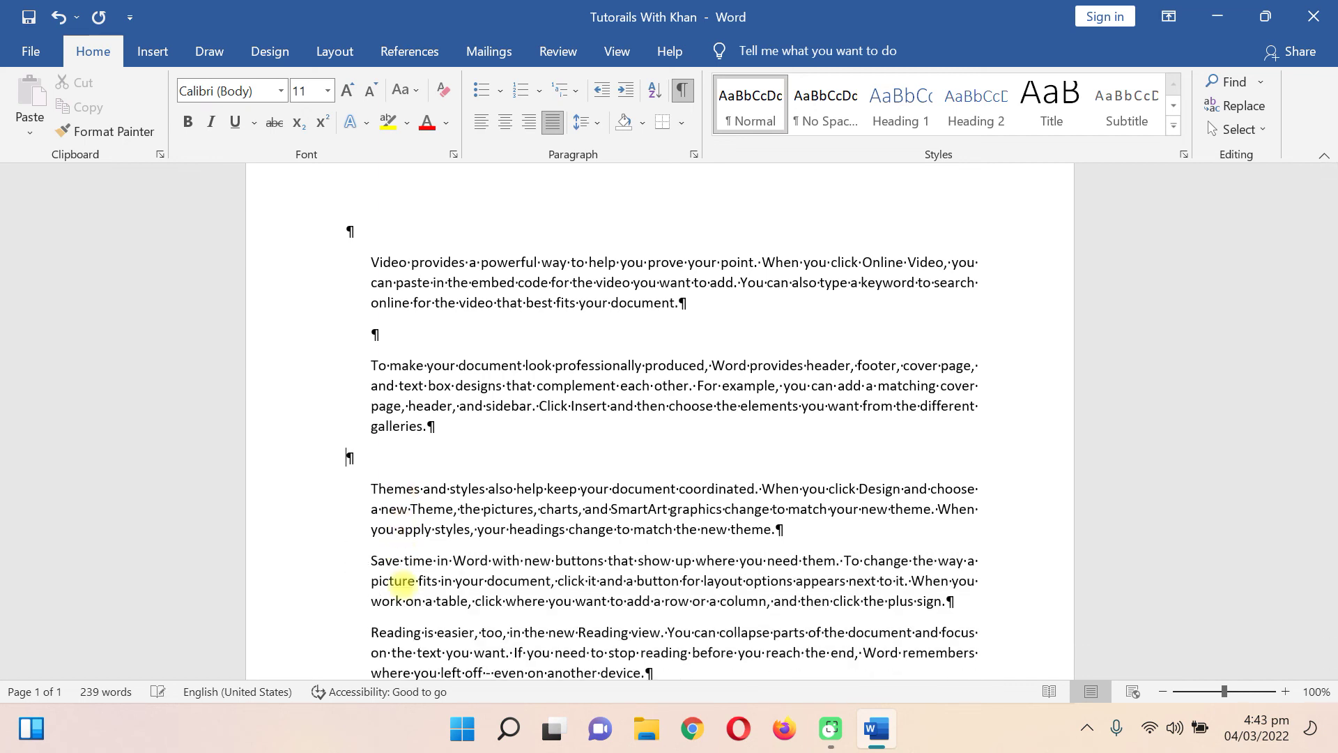
key(BackSpace)
key(BackSpace)
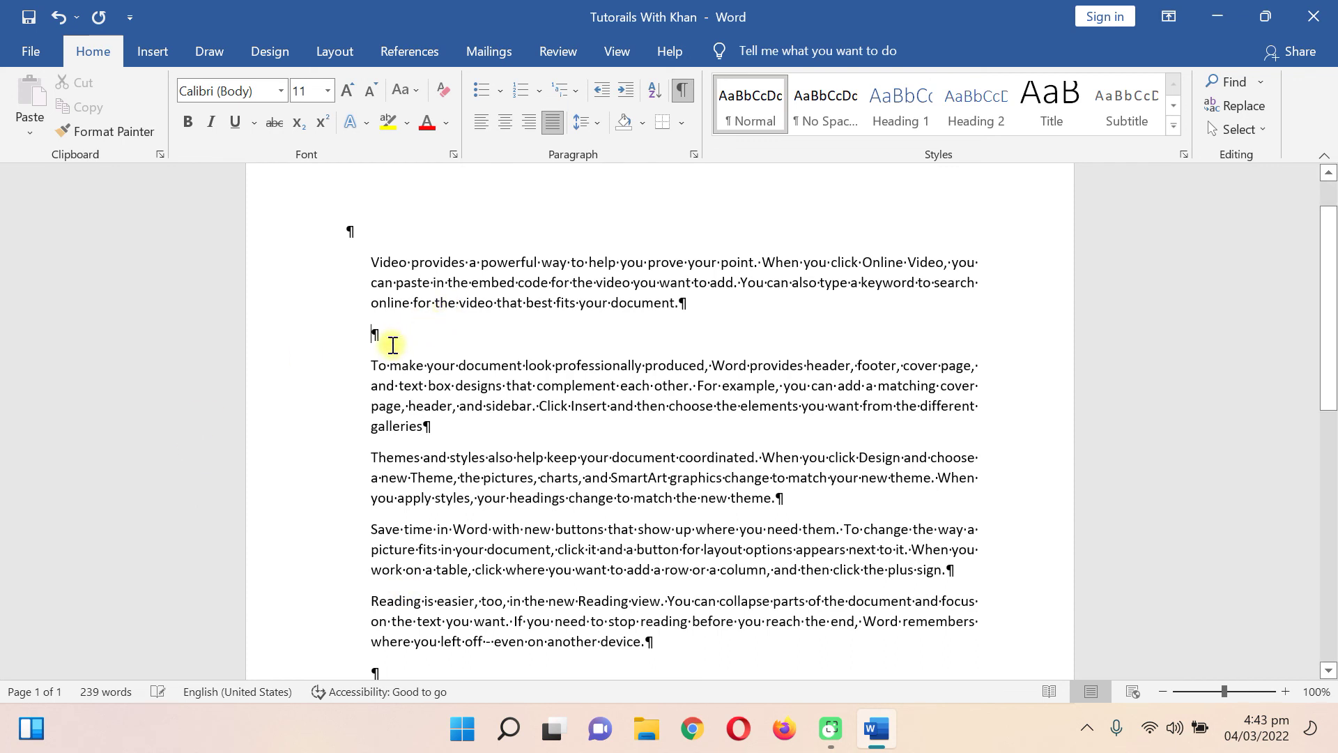
key(BackSpace)
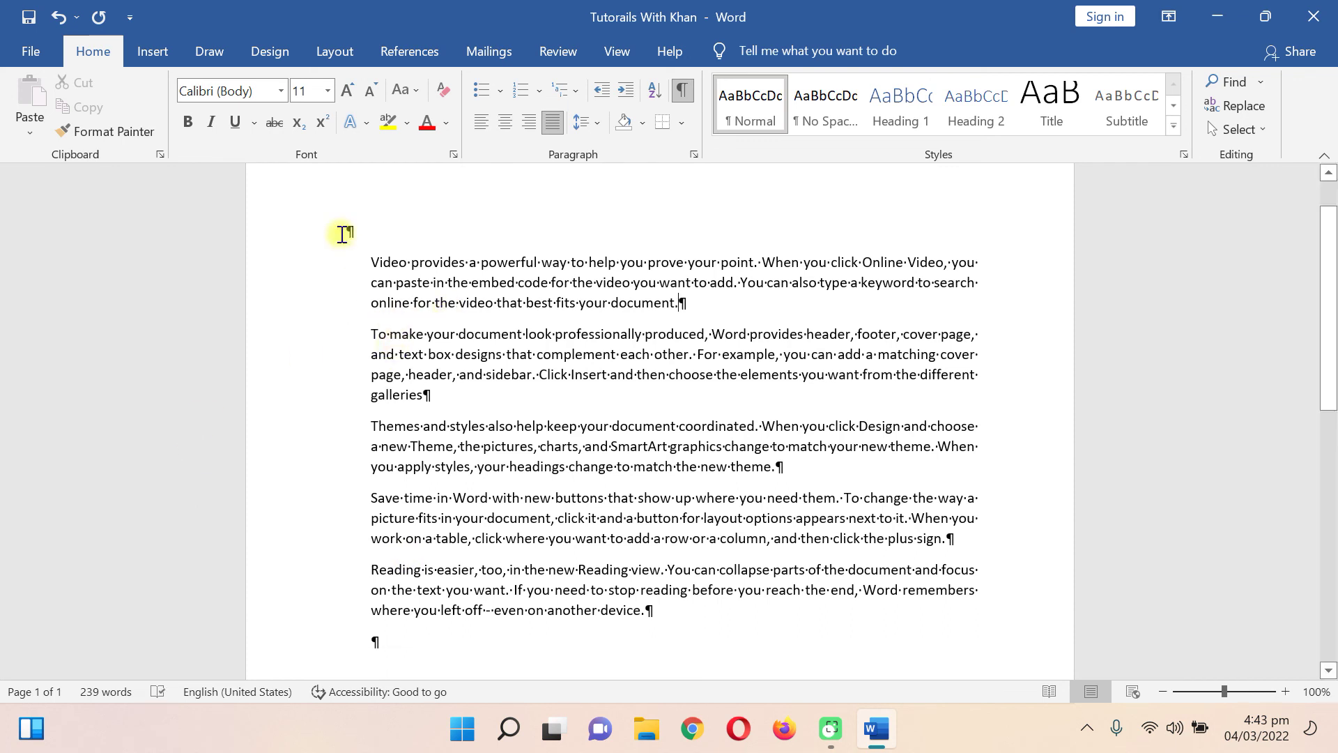
click(362, 232)
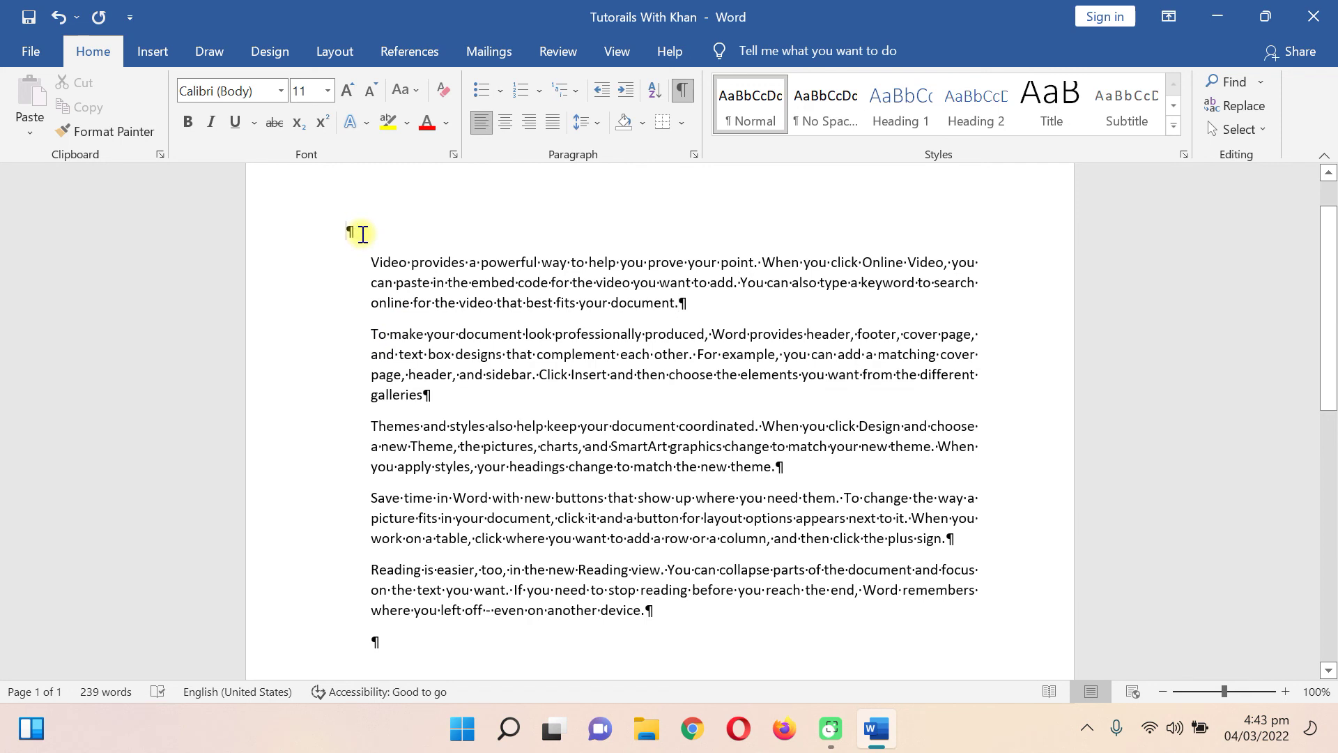
double_click(365, 233)
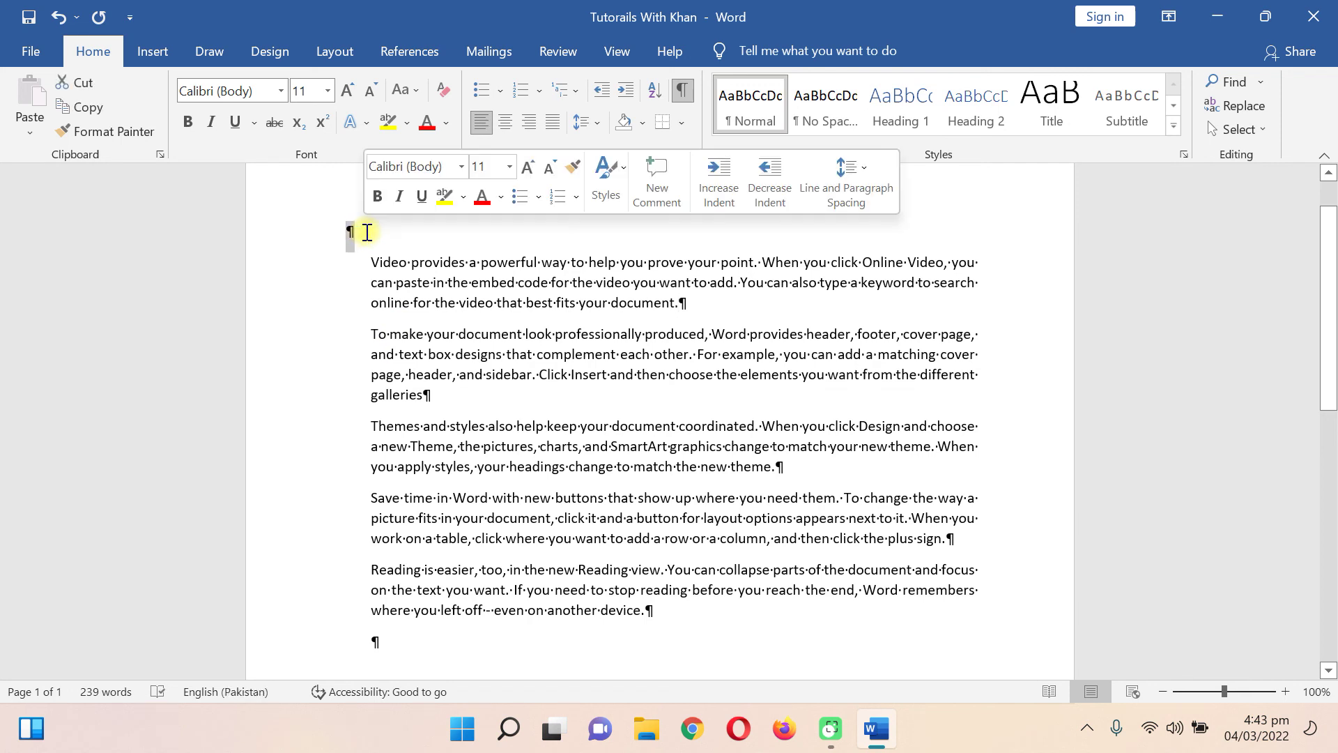
key(BackSpace)
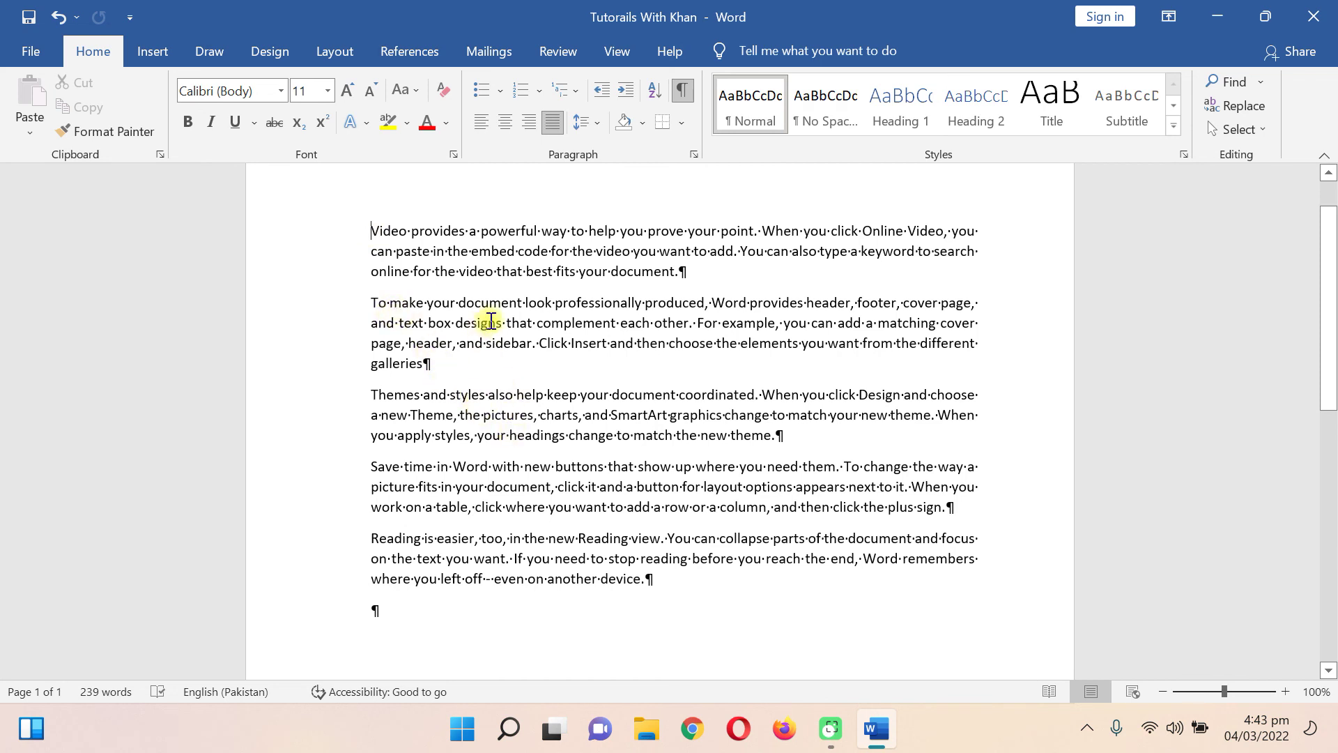
- Turn off Show/Hide ¶ so paragraph marks are hidden
click(681, 90)
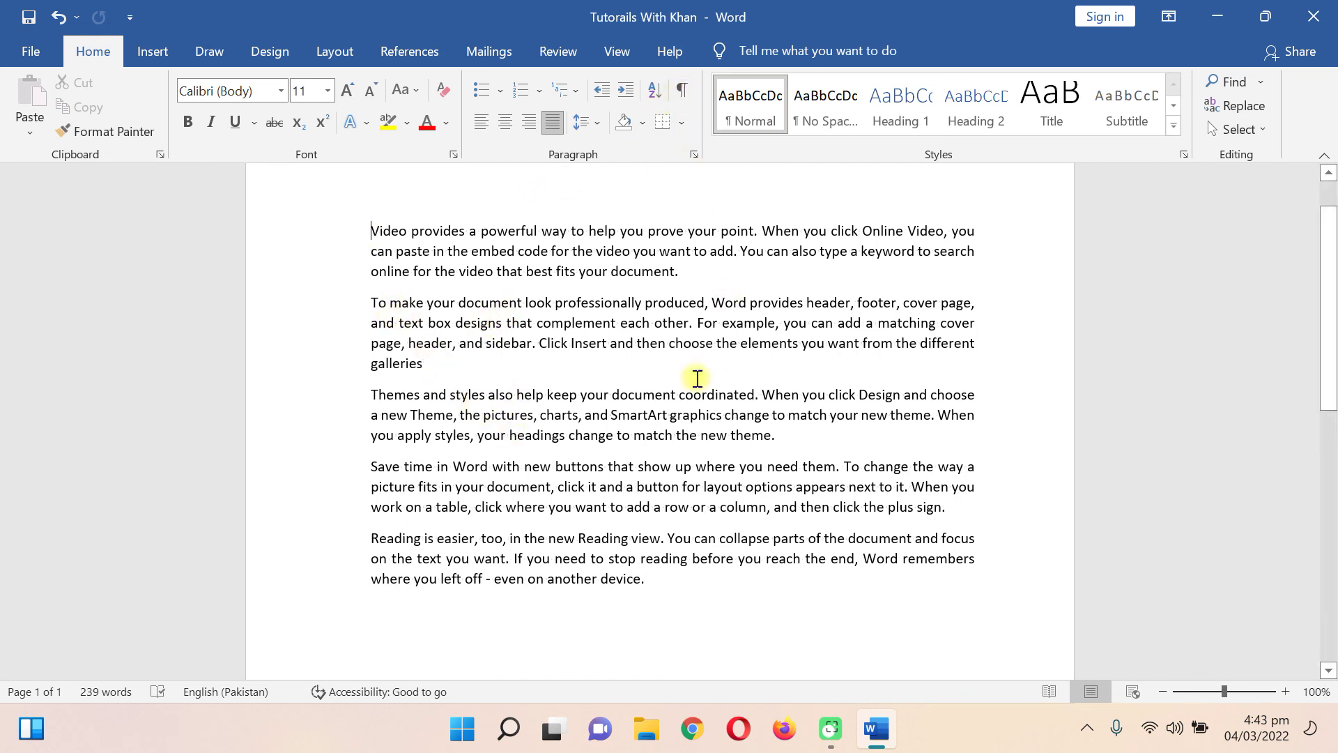